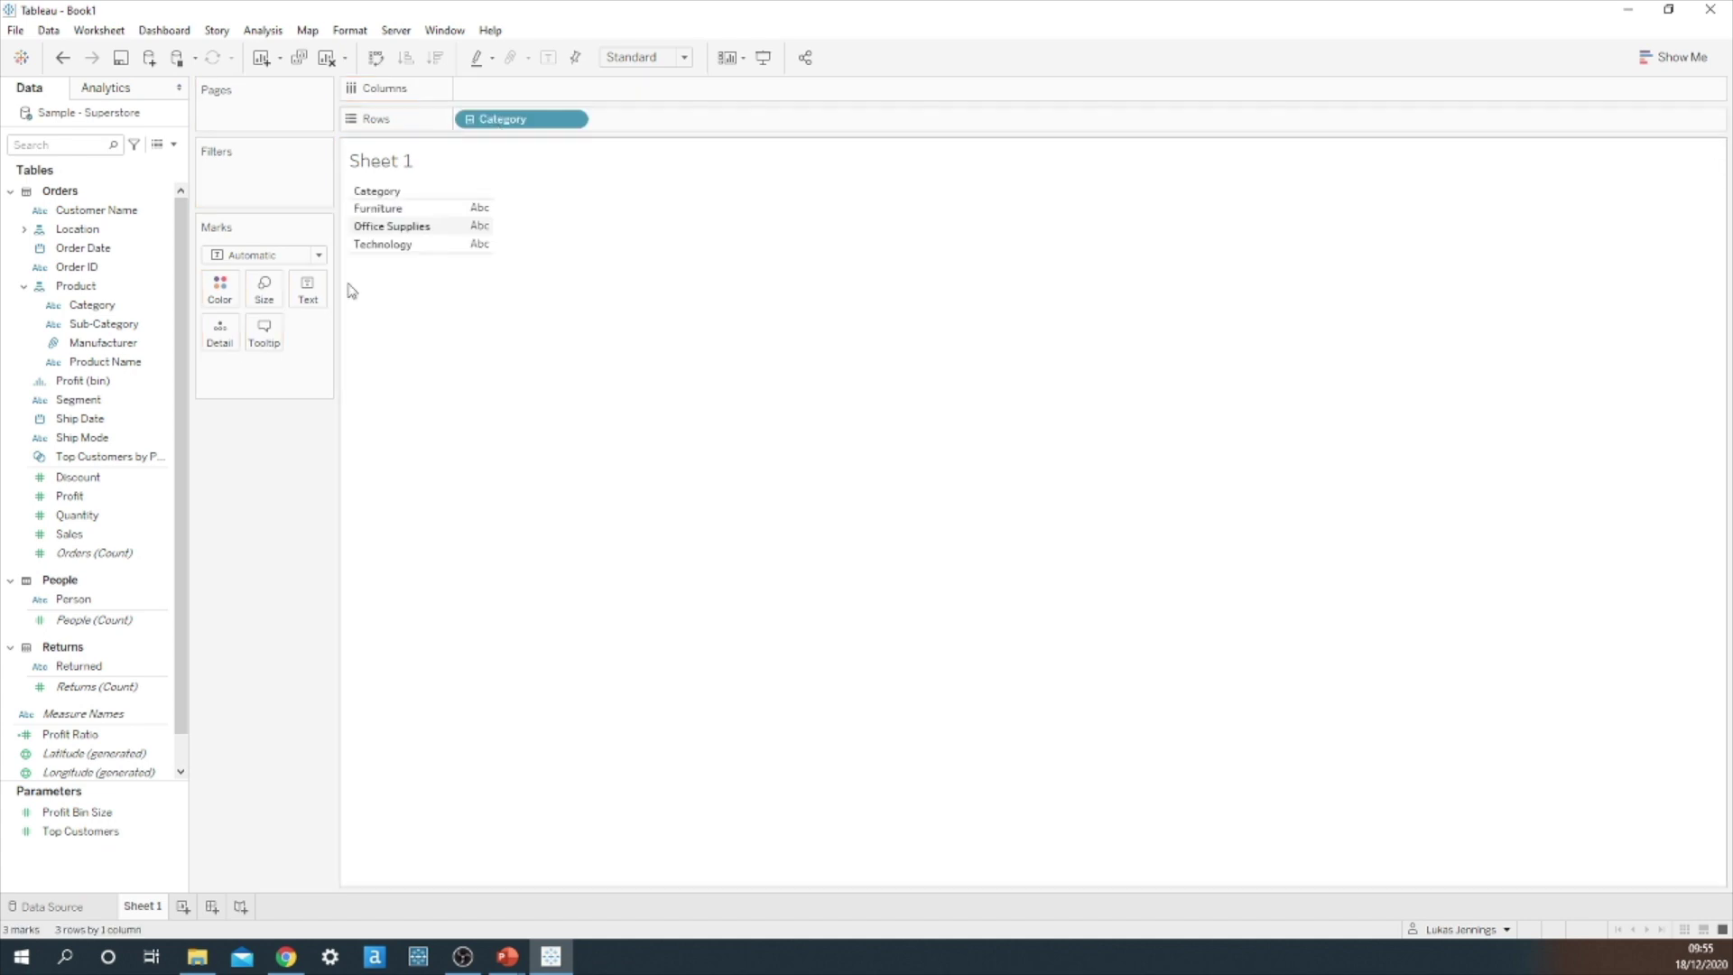
# Step: Add Sales to Columns to chart sales by category, and fit the chart to Entire View
pyautogui.moveTo(143, 534); pyautogui.dragTo(533, 87)
pyautogui.click(673, 58)
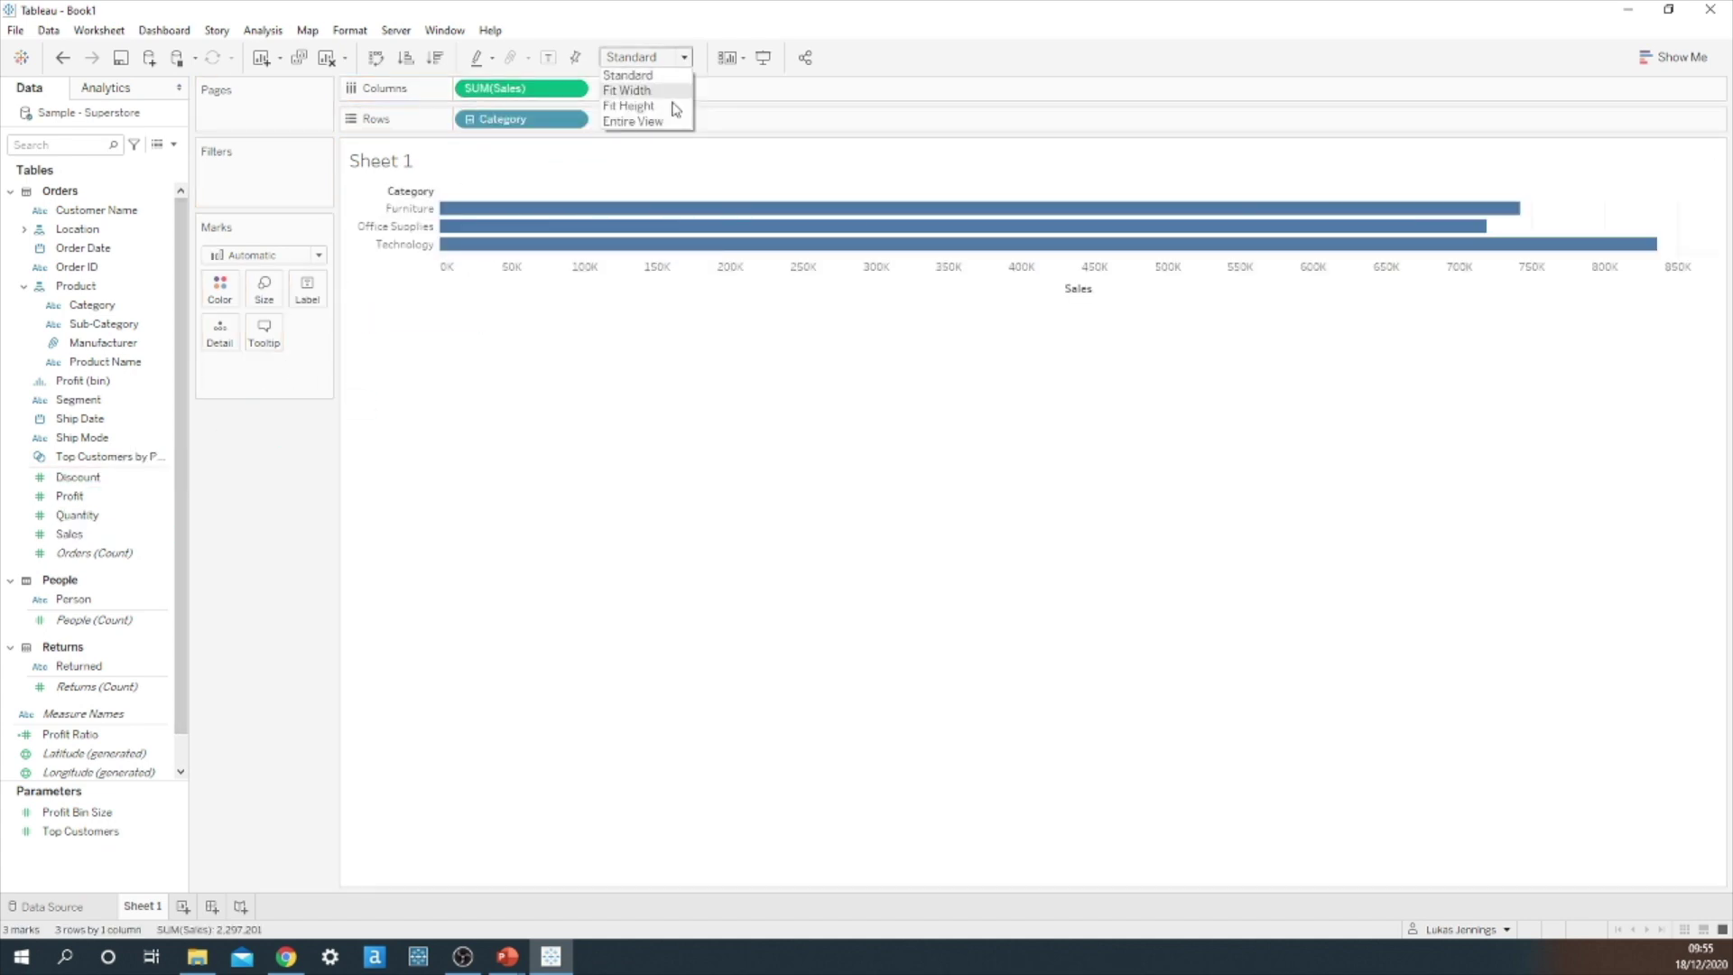
pyautogui.click(668, 121)
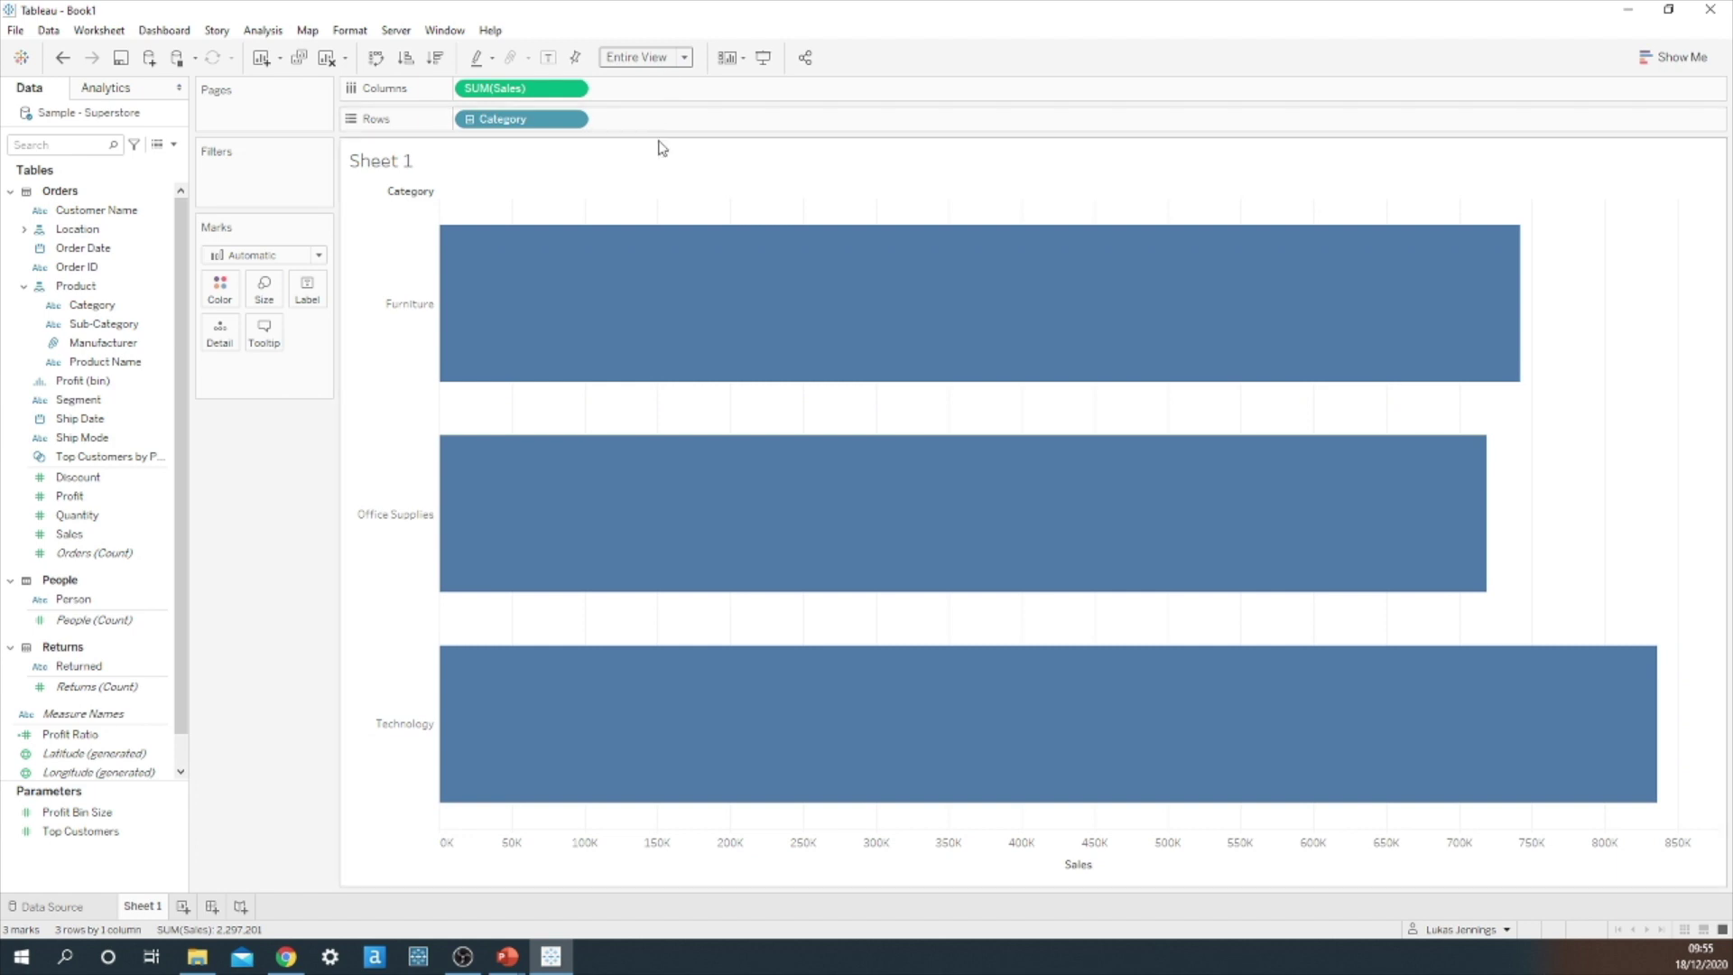
# Step: Demonstrate the built-in hierarchy drilldown by repeatedly expanding and collapsing Category on Rows, leaving Sub-Category expanded
pyautogui.click(469, 120)
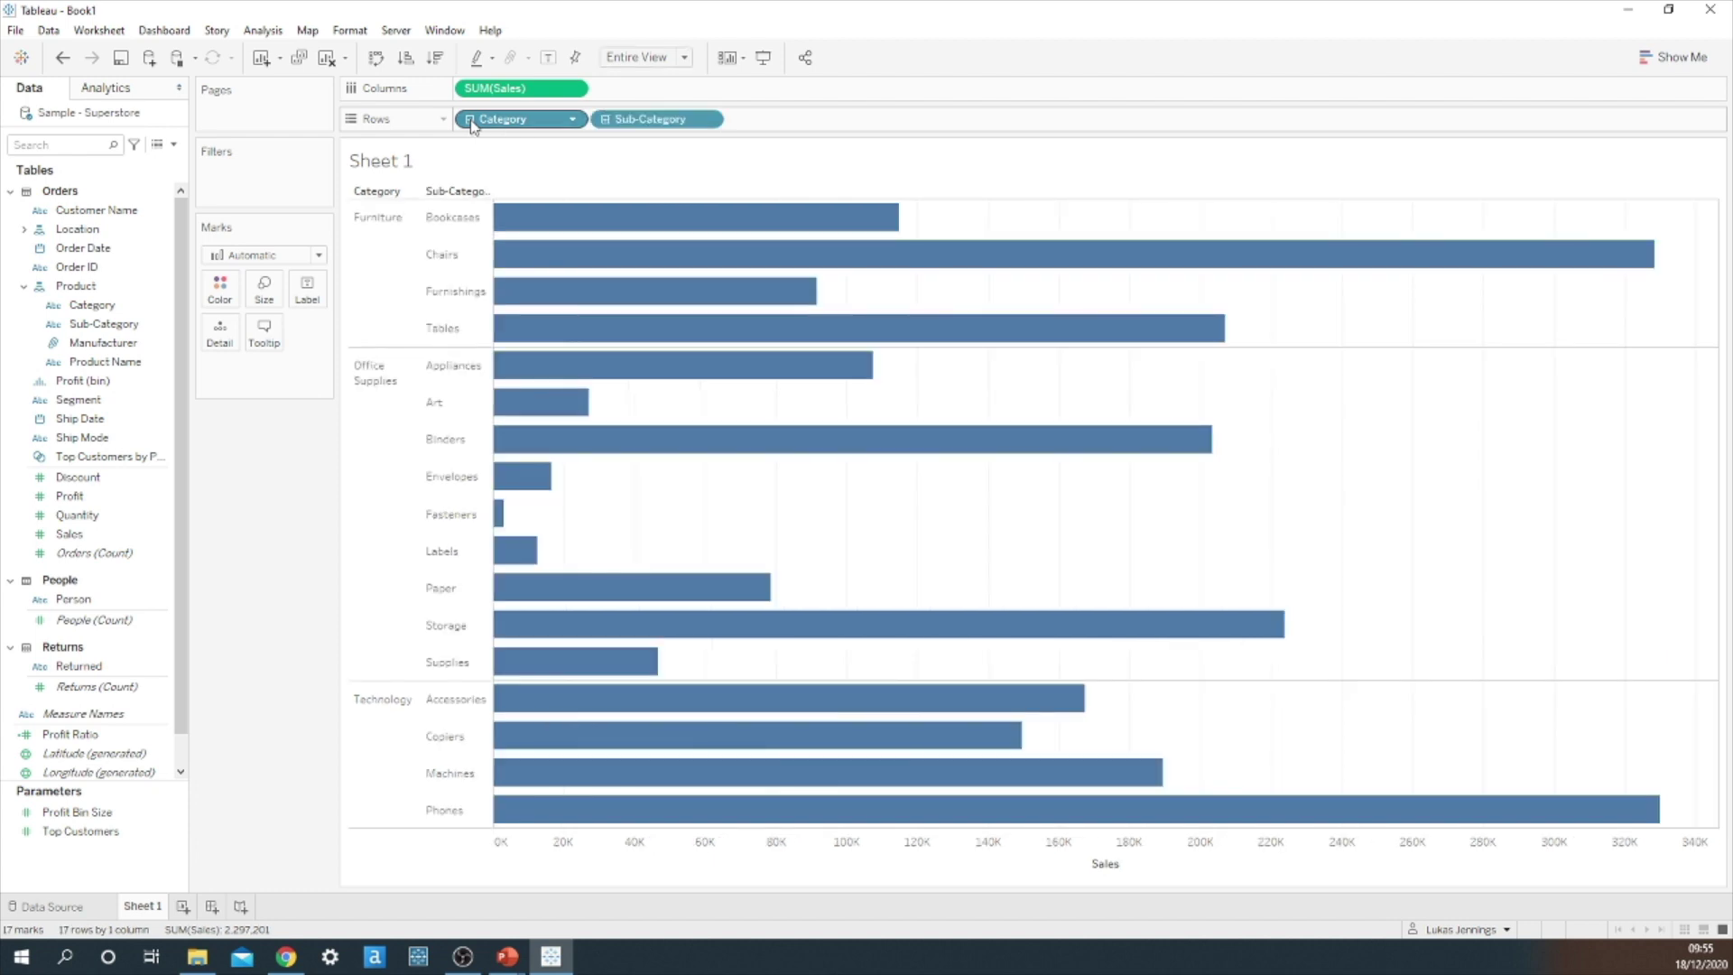
pyautogui.click(469, 120)
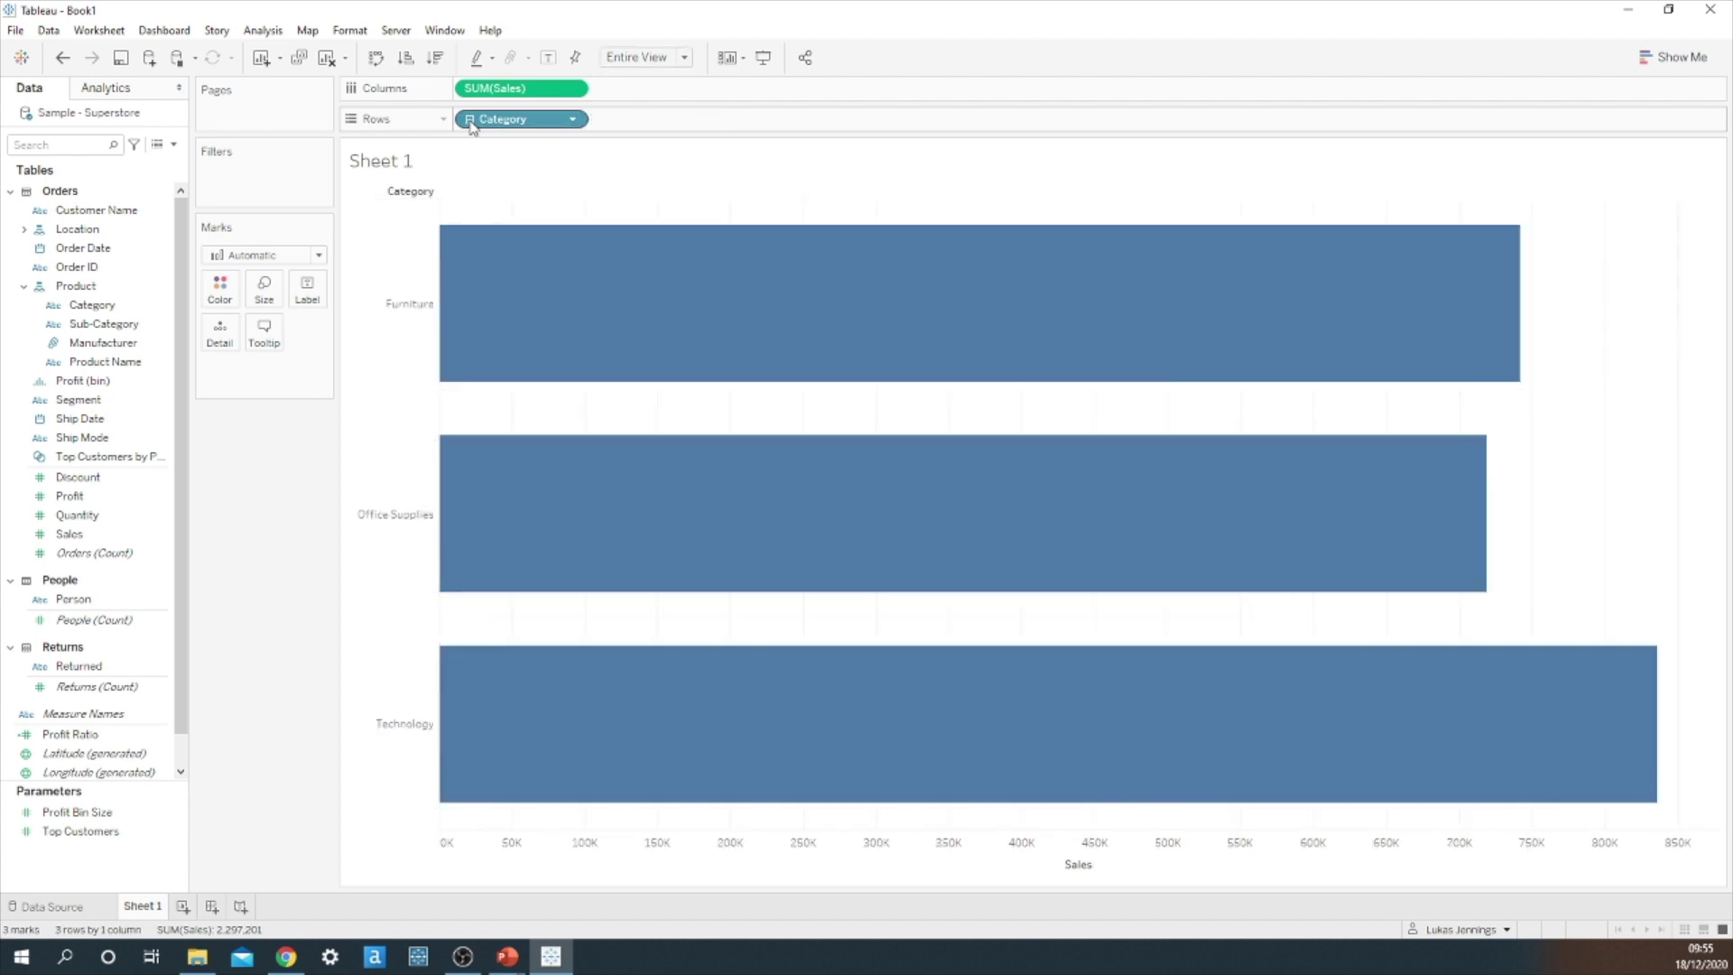
pyautogui.click(469, 120)
pyautogui.click(469, 120)
pyautogui.click(470, 121)
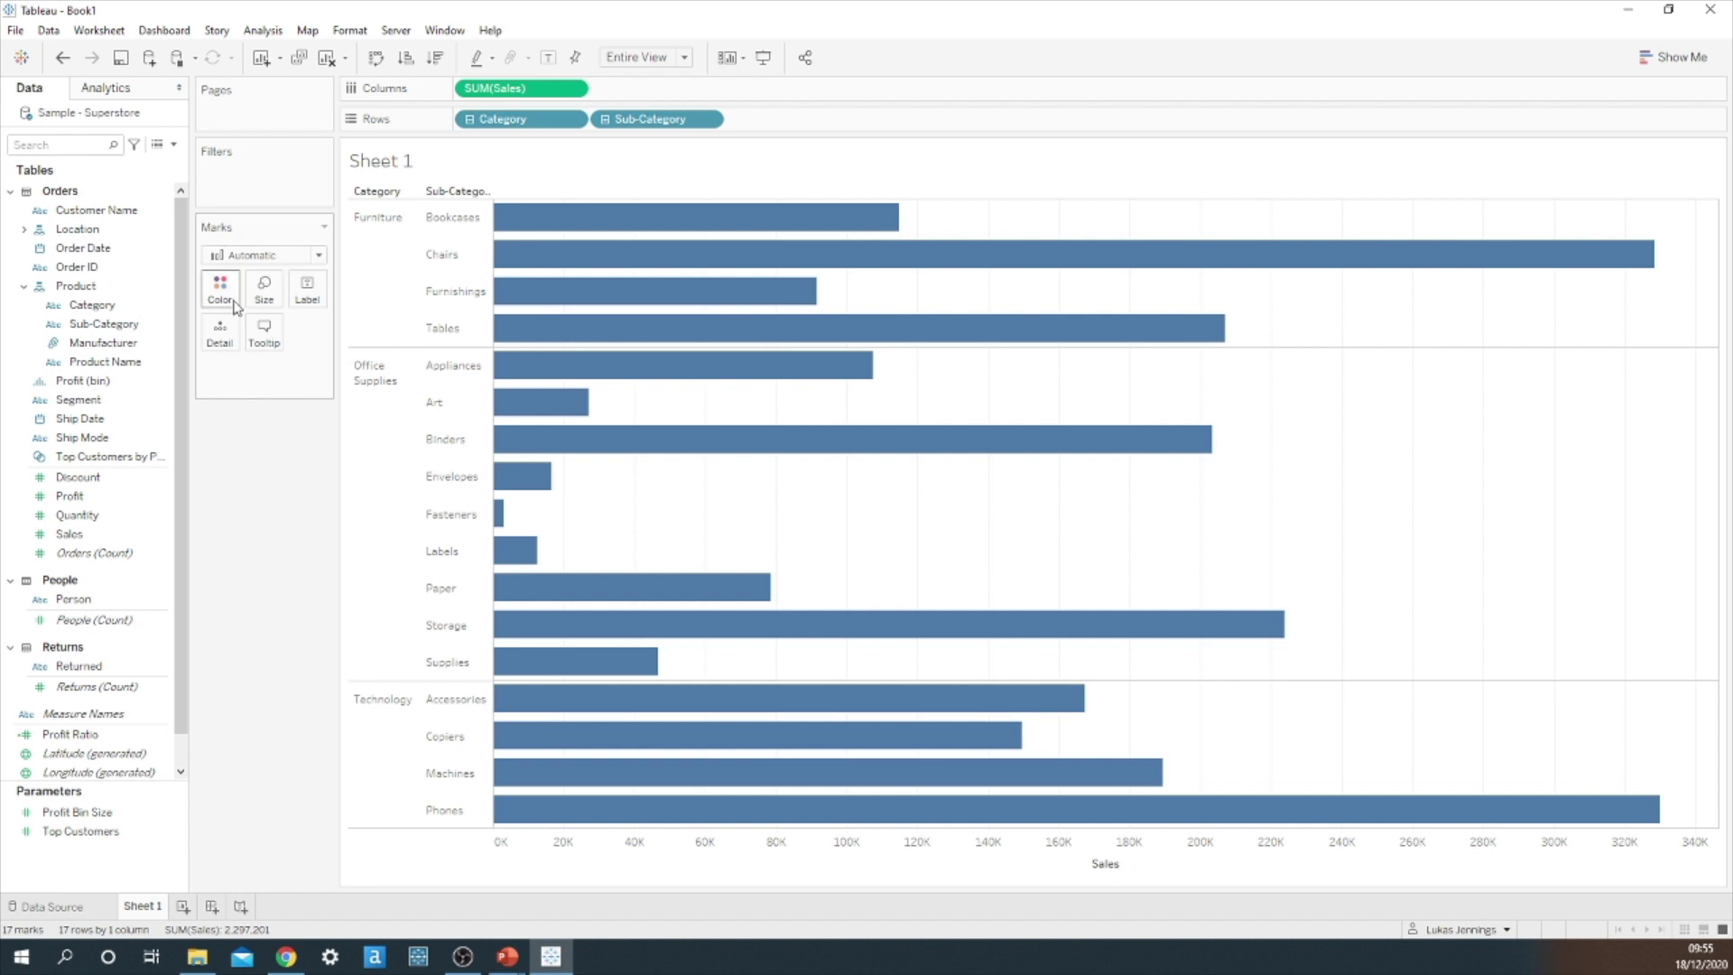
# Step: Create a set named Category Set from the Category field with no values selected
pyautogui.click(117, 308)
pyautogui.rightClick(116, 308)
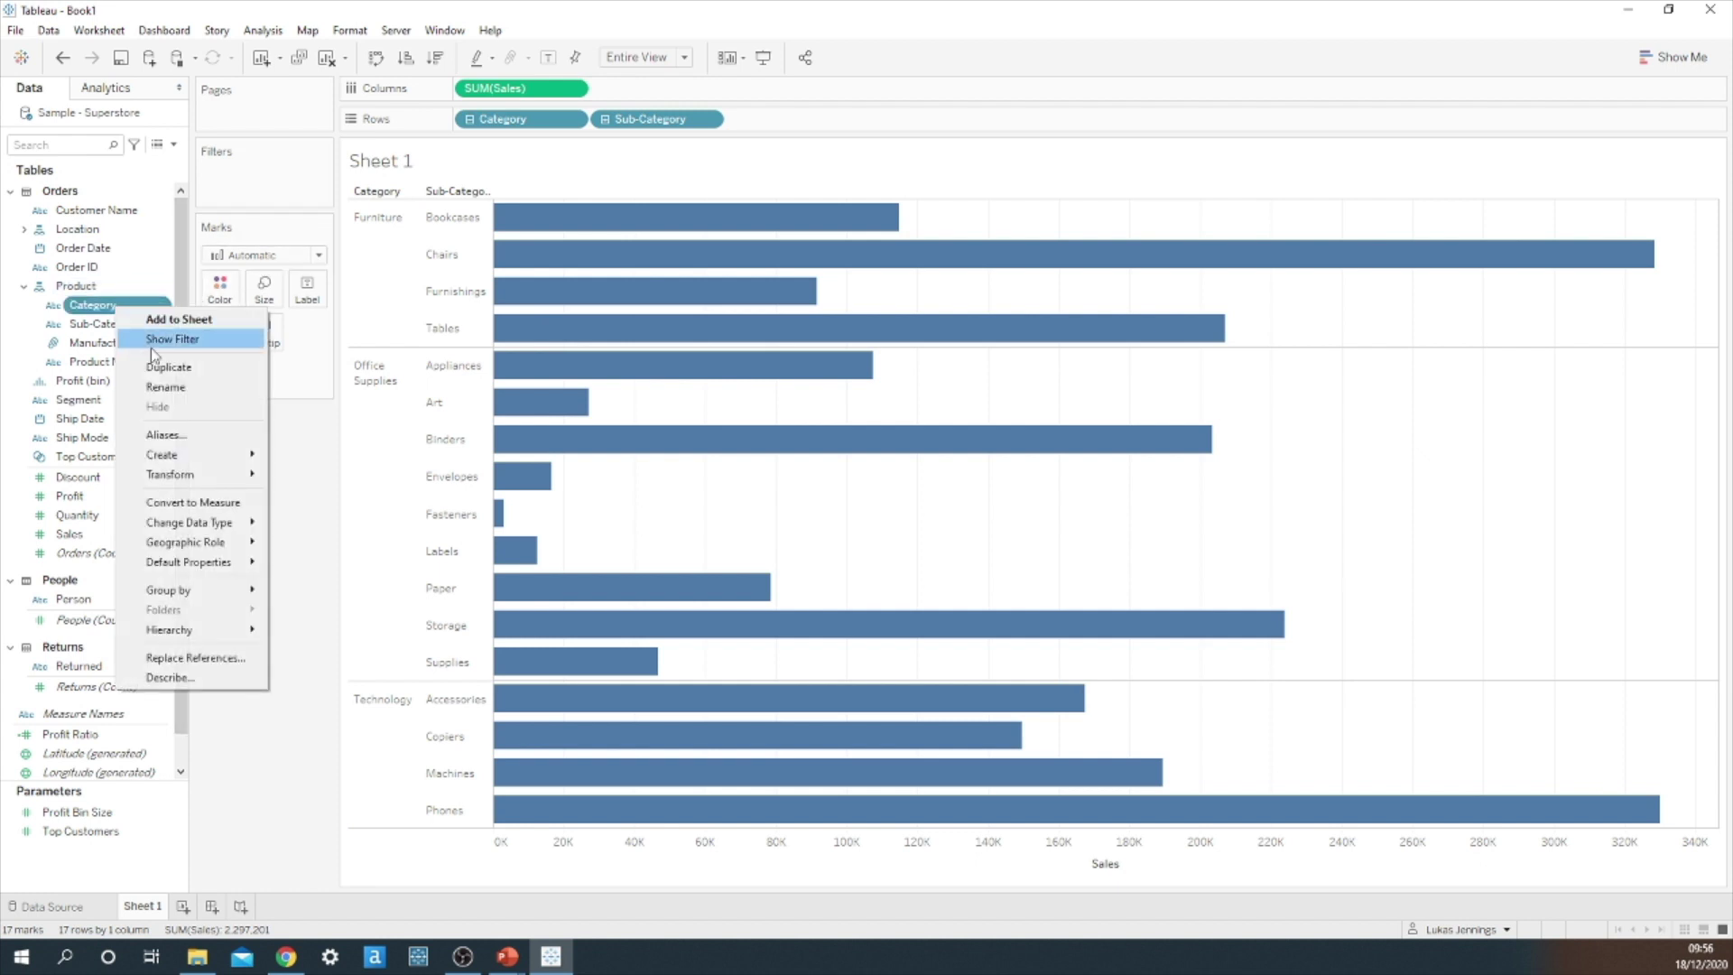
pyautogui.moveTo(197, 456)
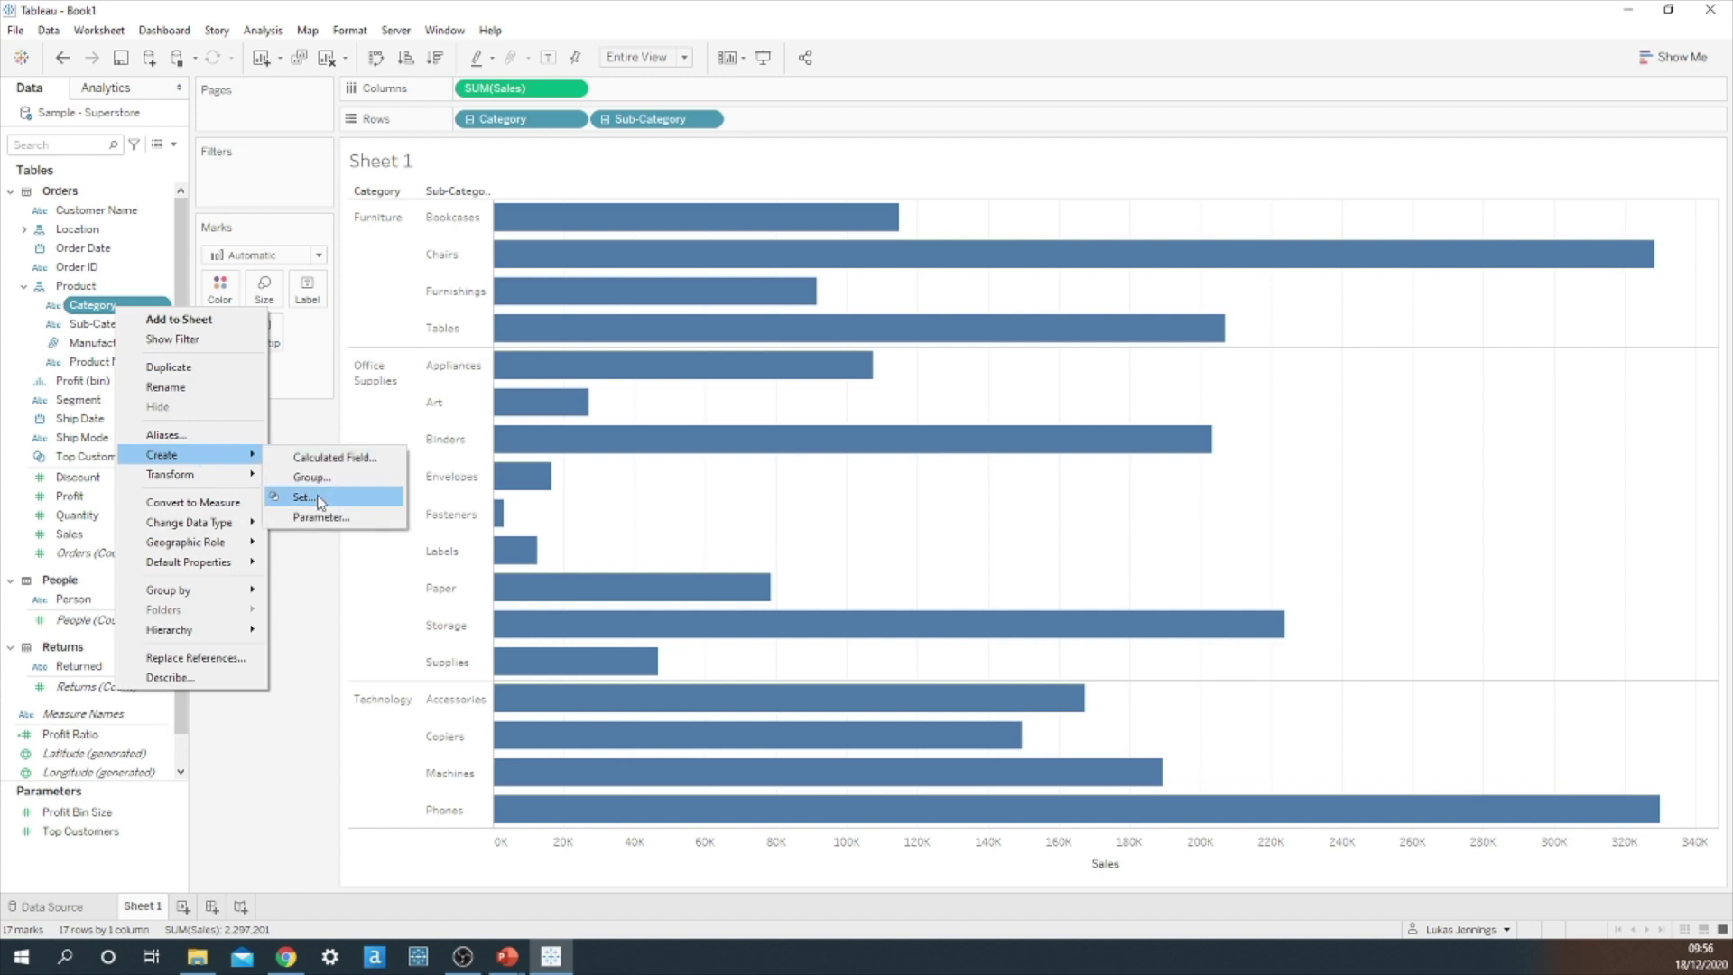
pyautogui.click(303, 498)
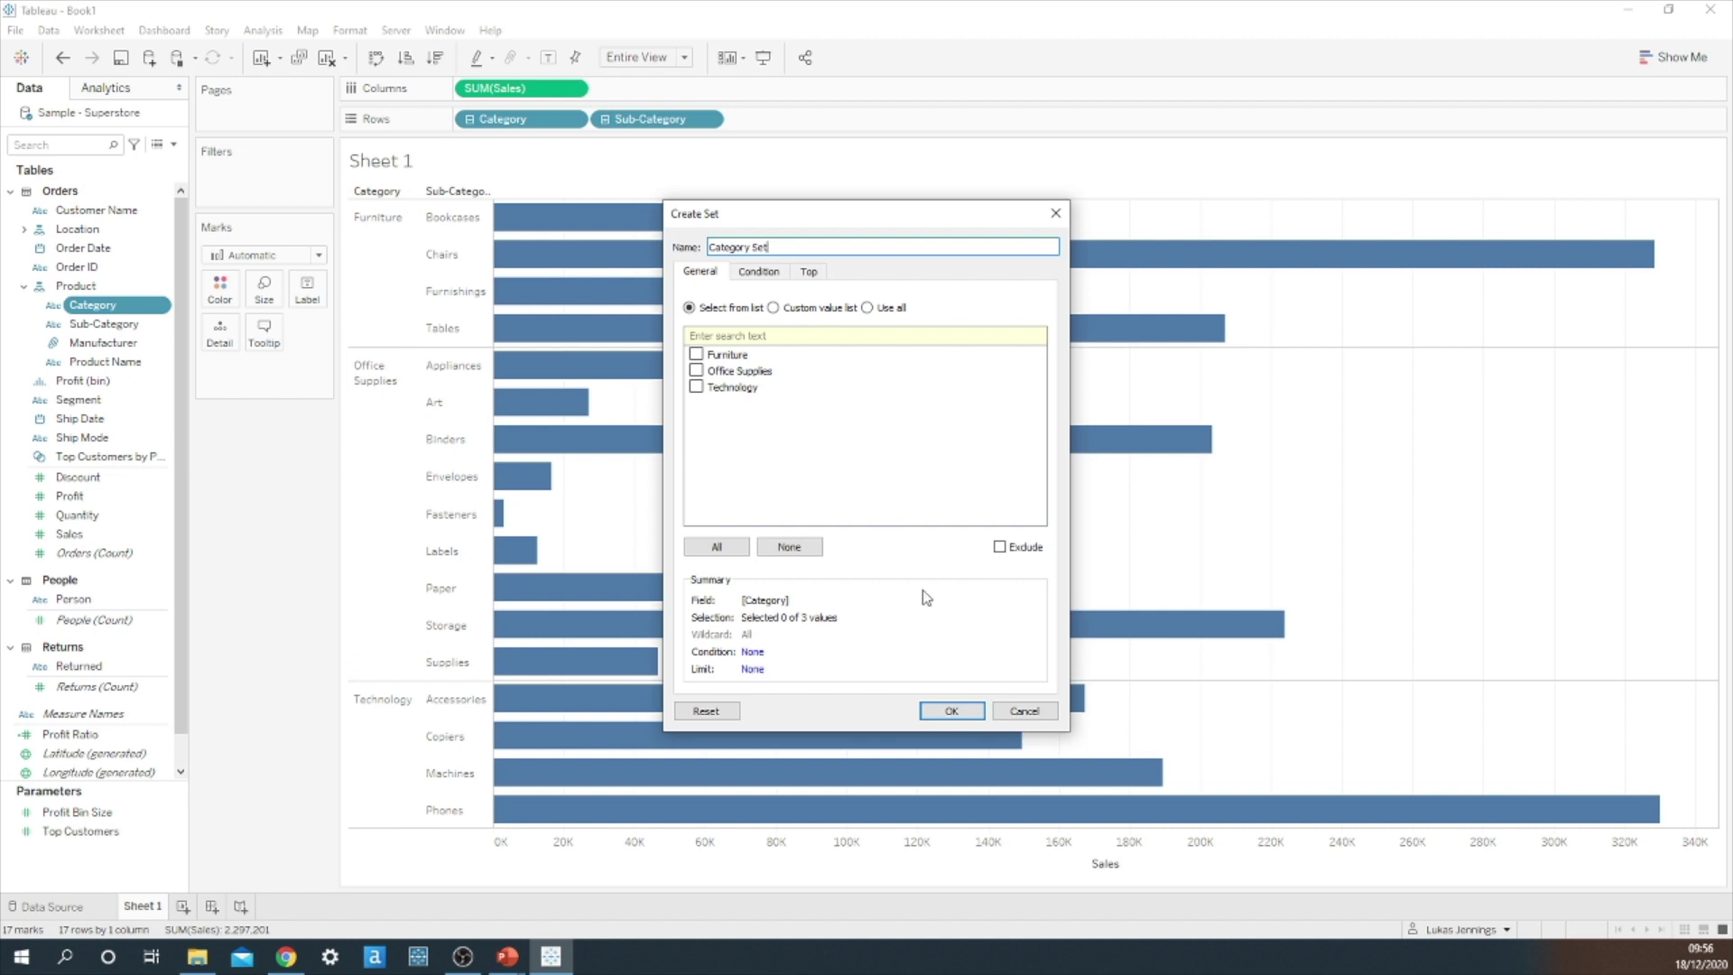
pyautogui.click(952, 712)
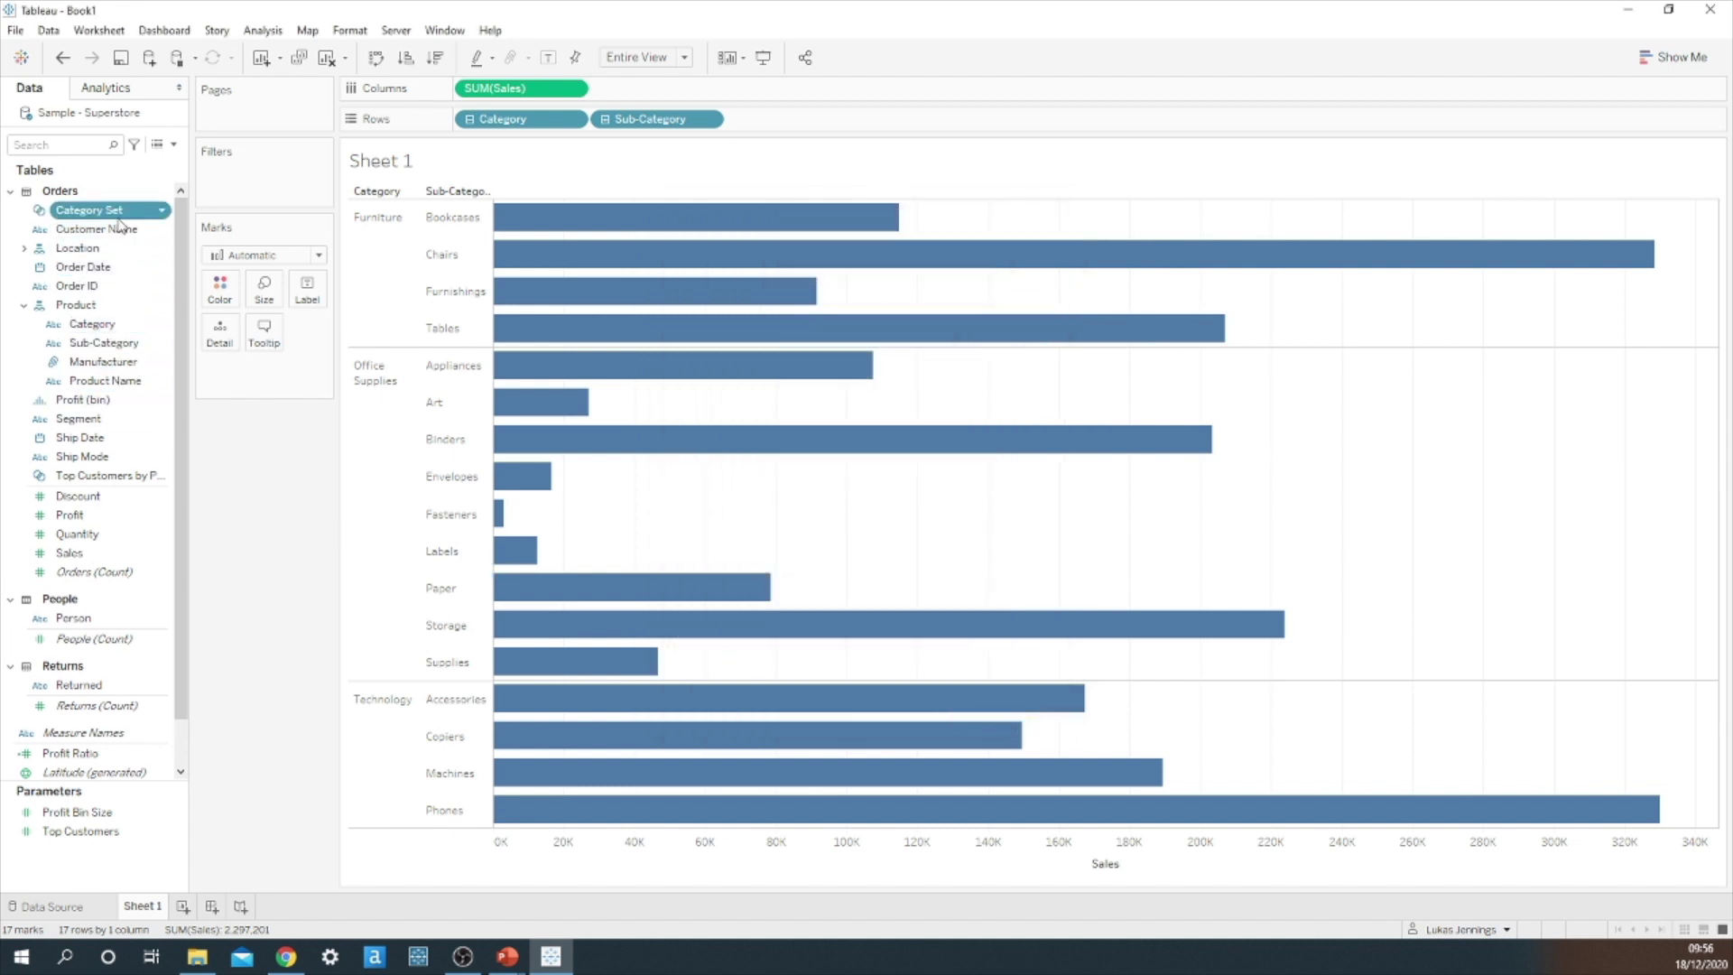
# Step: Start a new calculated field and name it "Category > Sub-catgeory drilldown"
pyautogui.click(175, 146)
pyautogui.click(136, 162)
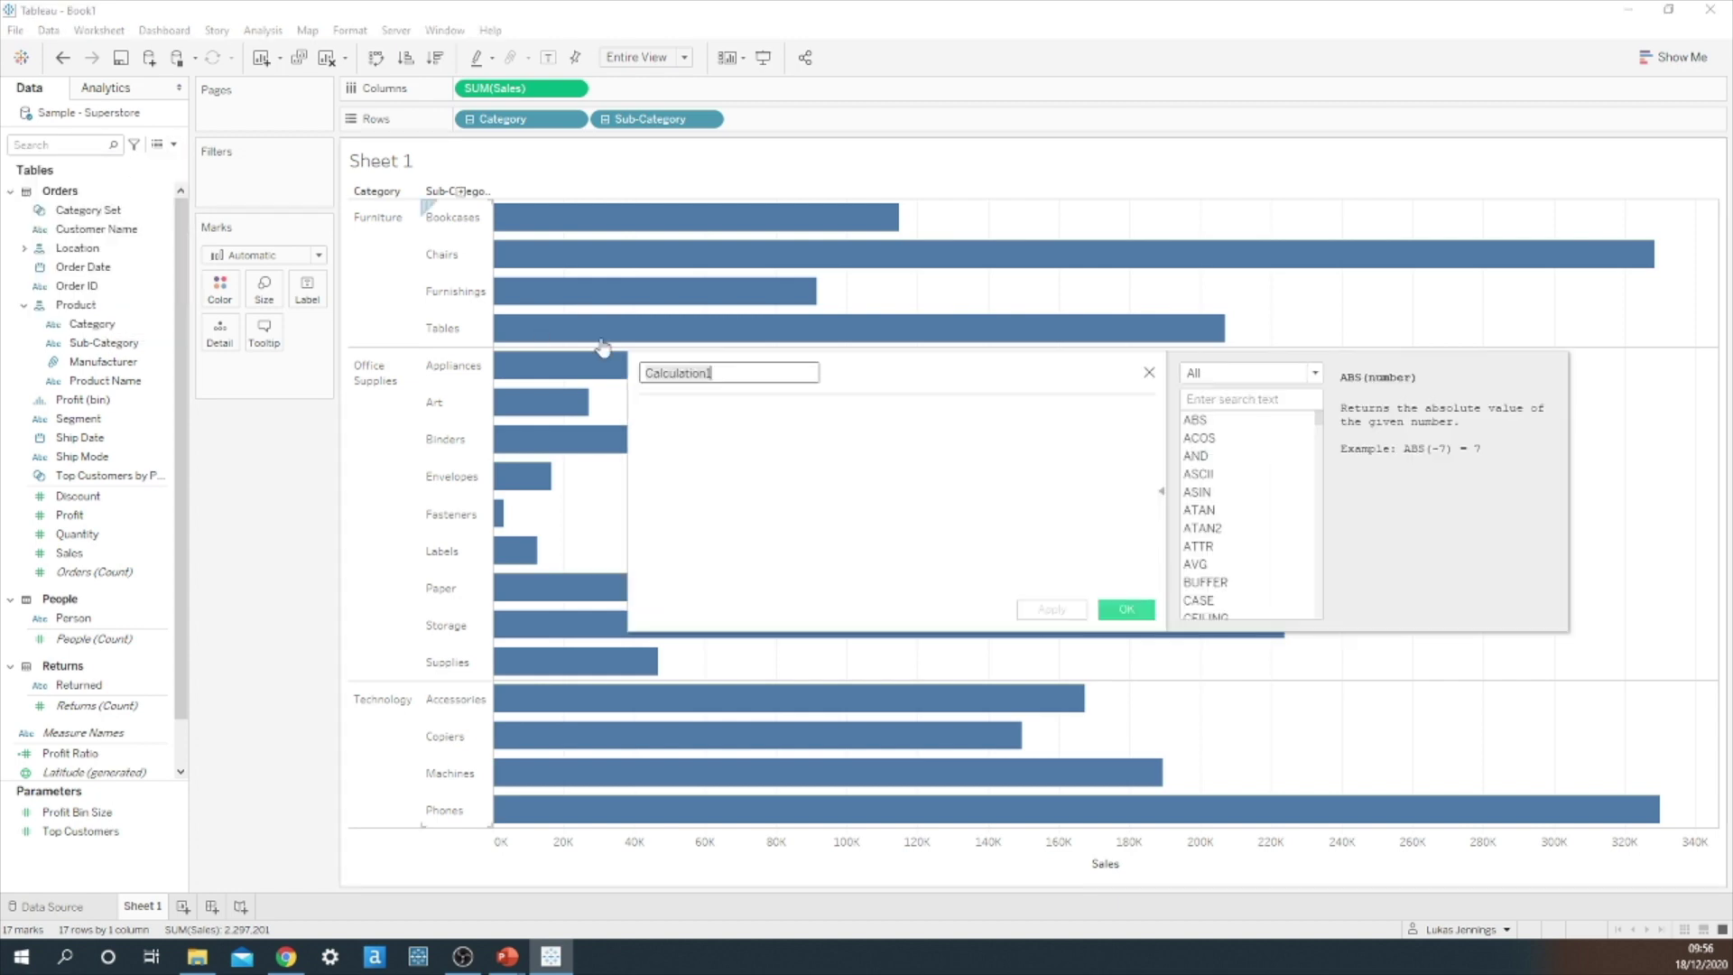
pyautogui.press('BackSpace')
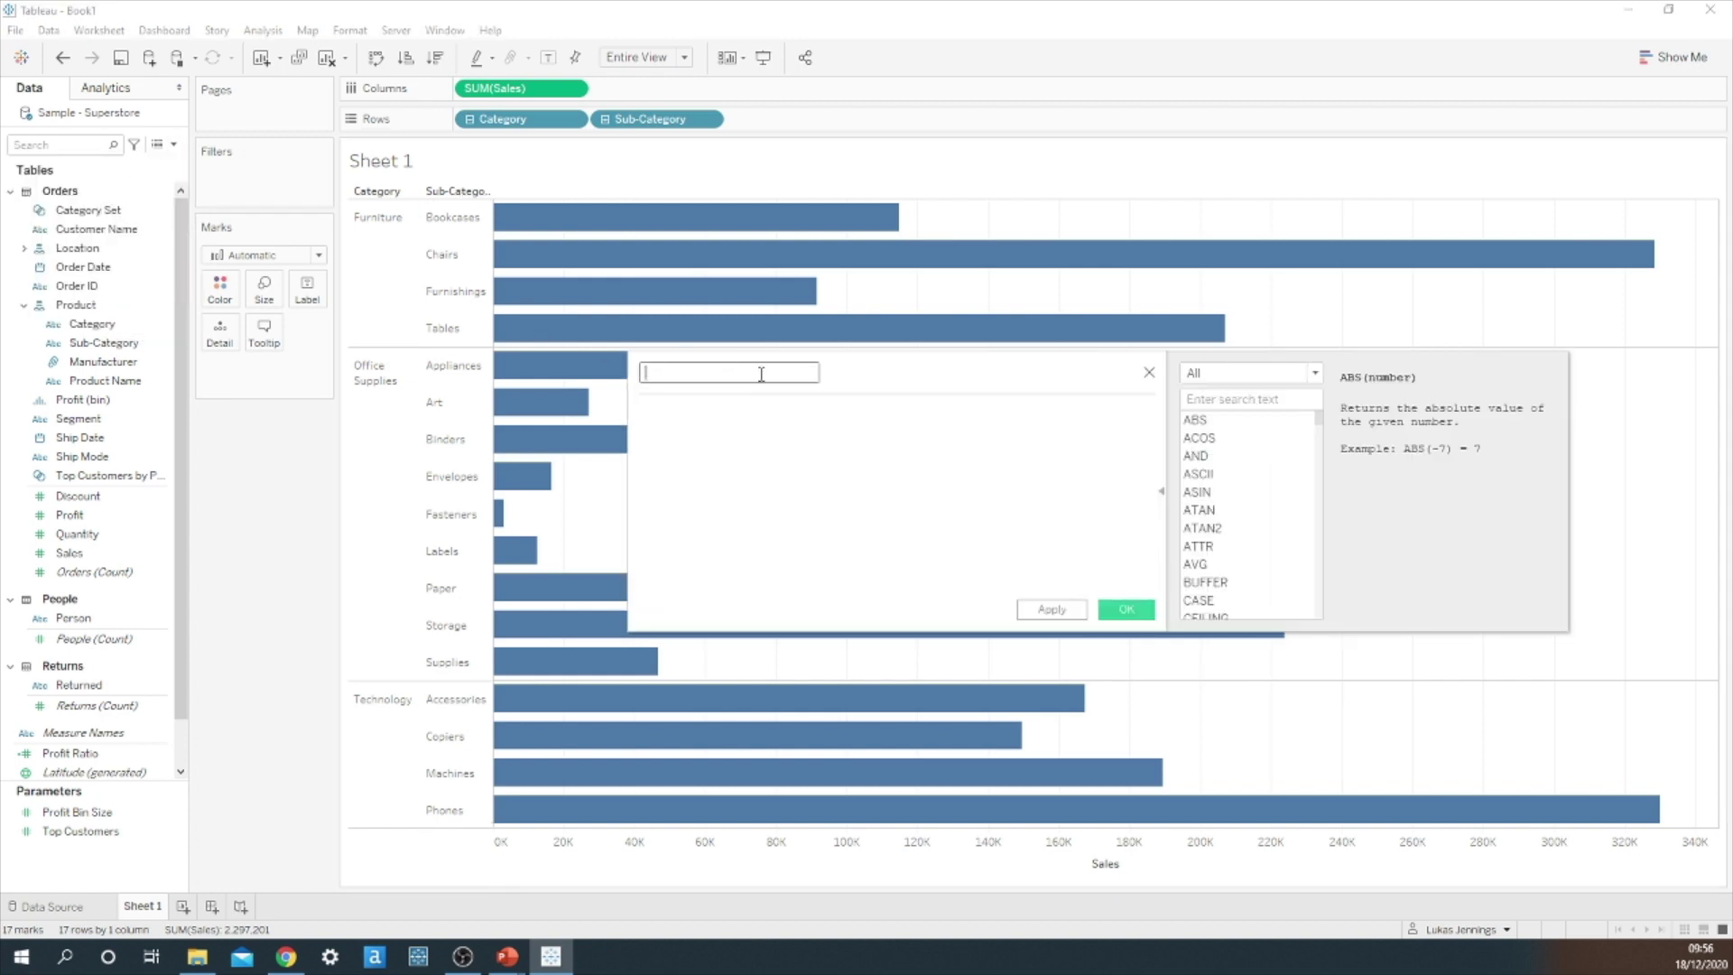
pyautogui.write('Catego')
pyautogui.write('ry')
pyautogui.write(' > Sub')
pyautogui.write('-category')
pyautogui.write(' drilldown')
# Step: Write the formula's first line as IF [Category Set] THEN [Sub-Category]
pyautogui.click(757, 449)
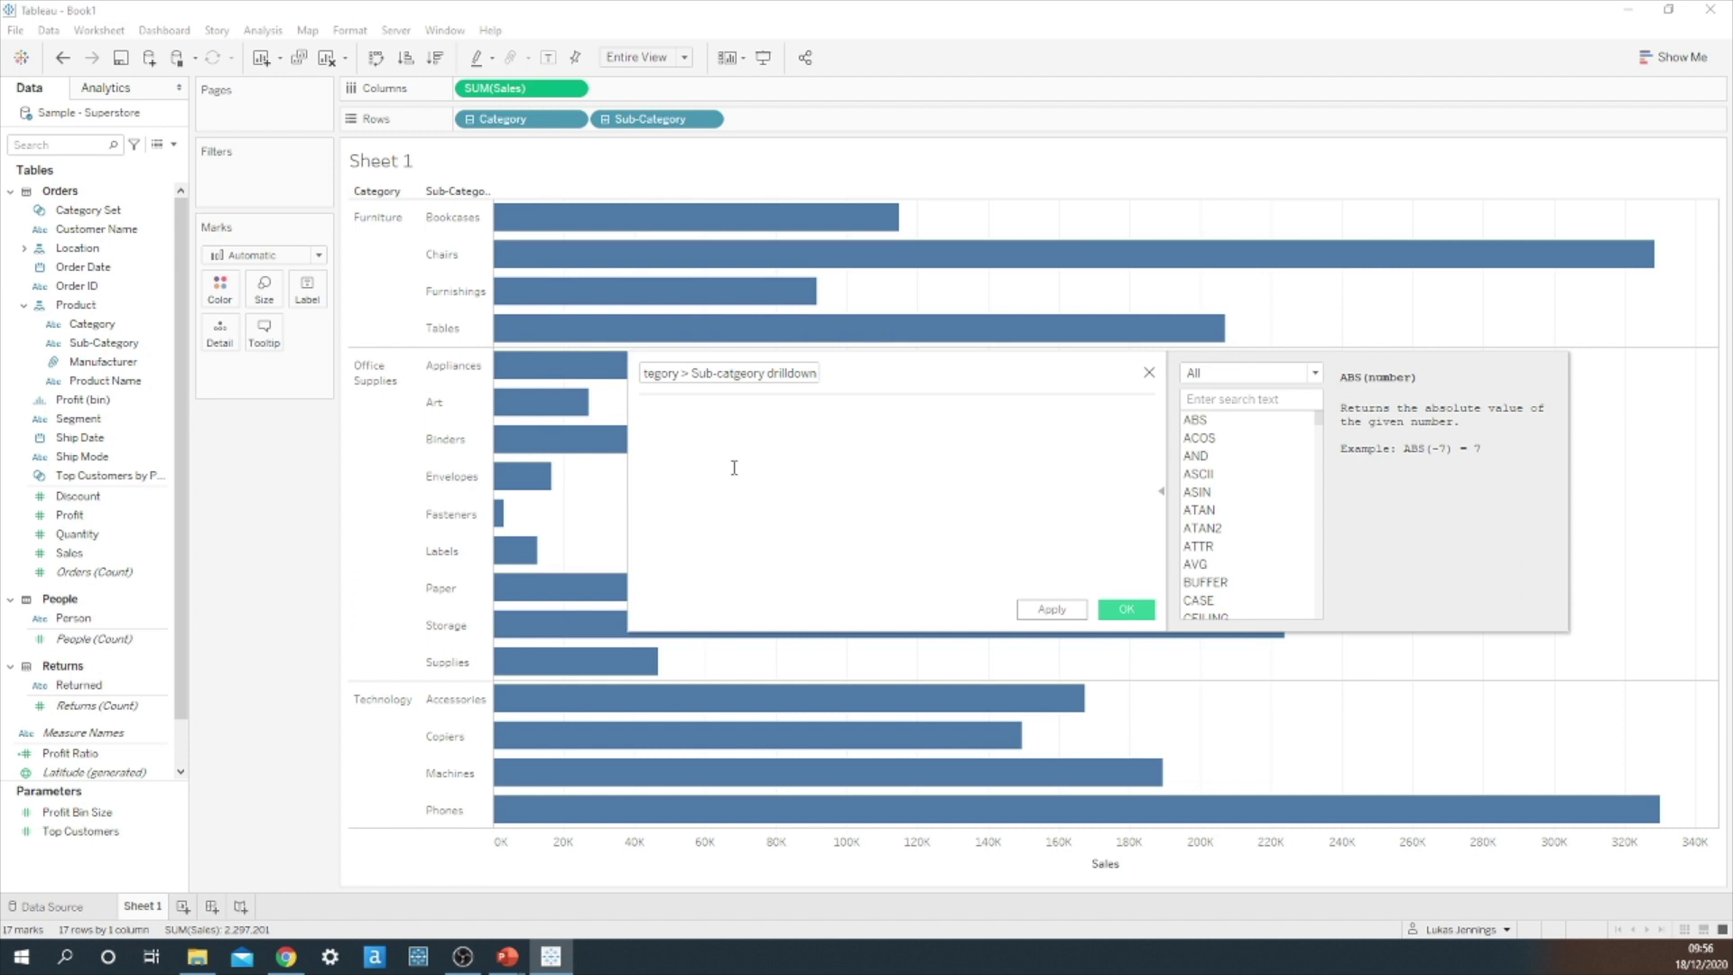
pyautogui.write('IF Ca')
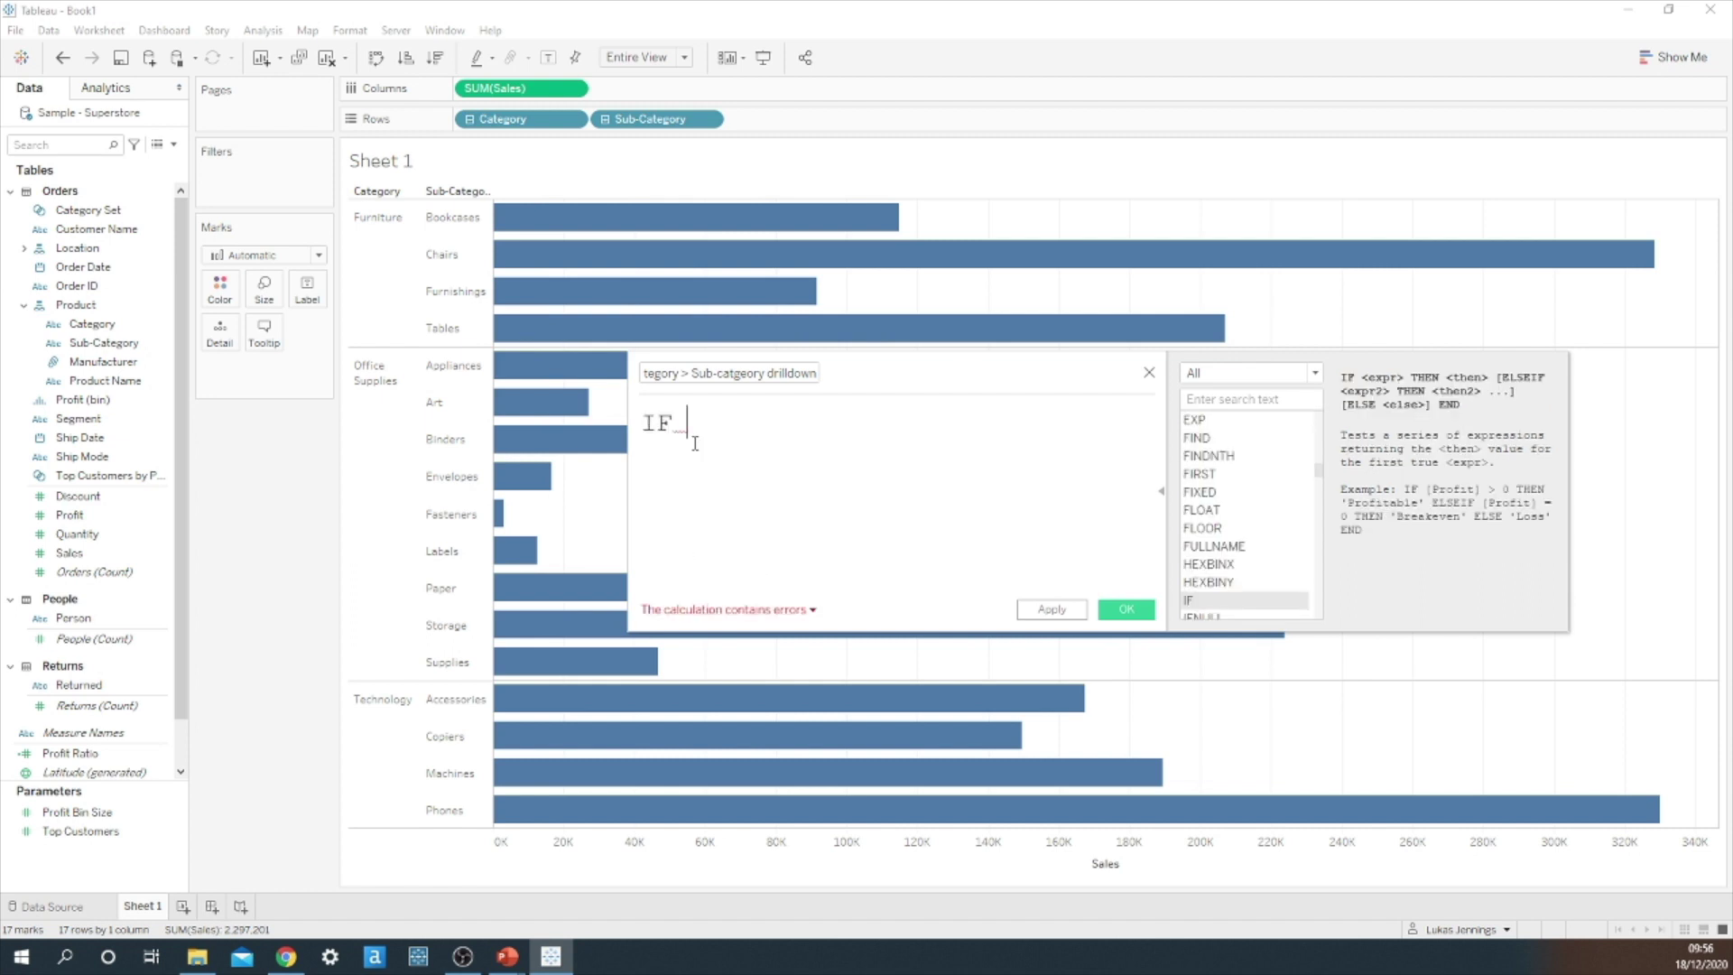
pyautogui.press('BackSpace')
pyautogui.write('at')
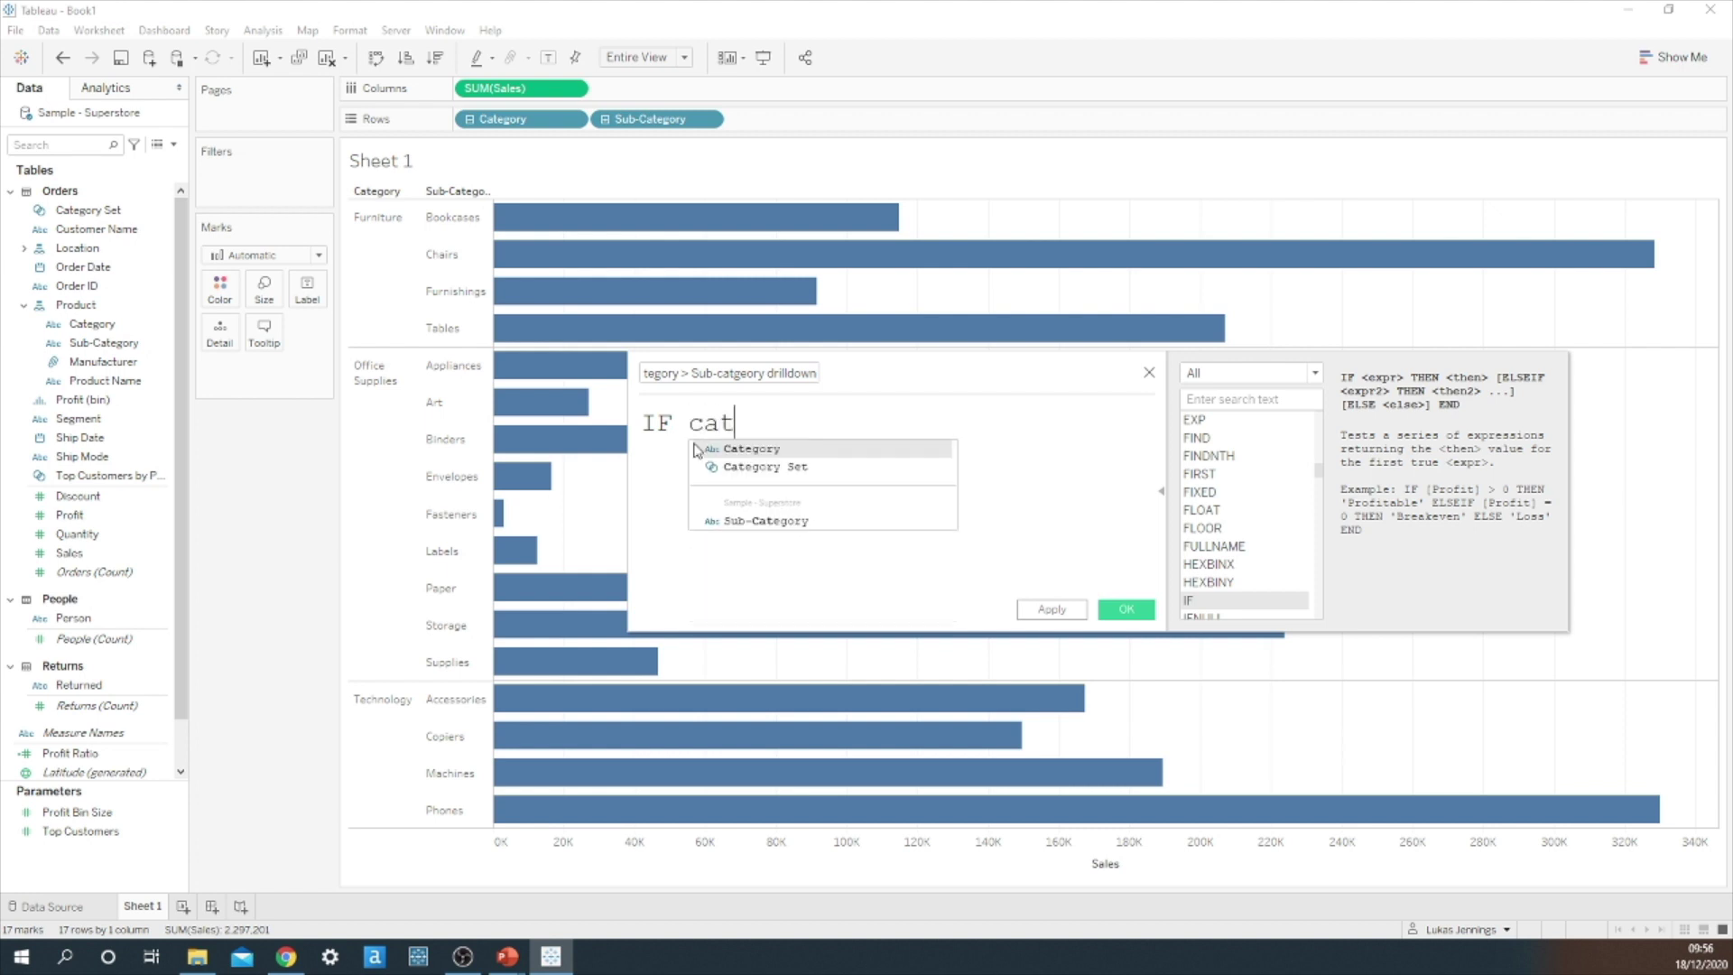
pyautogui.doubleClick(770, 469)
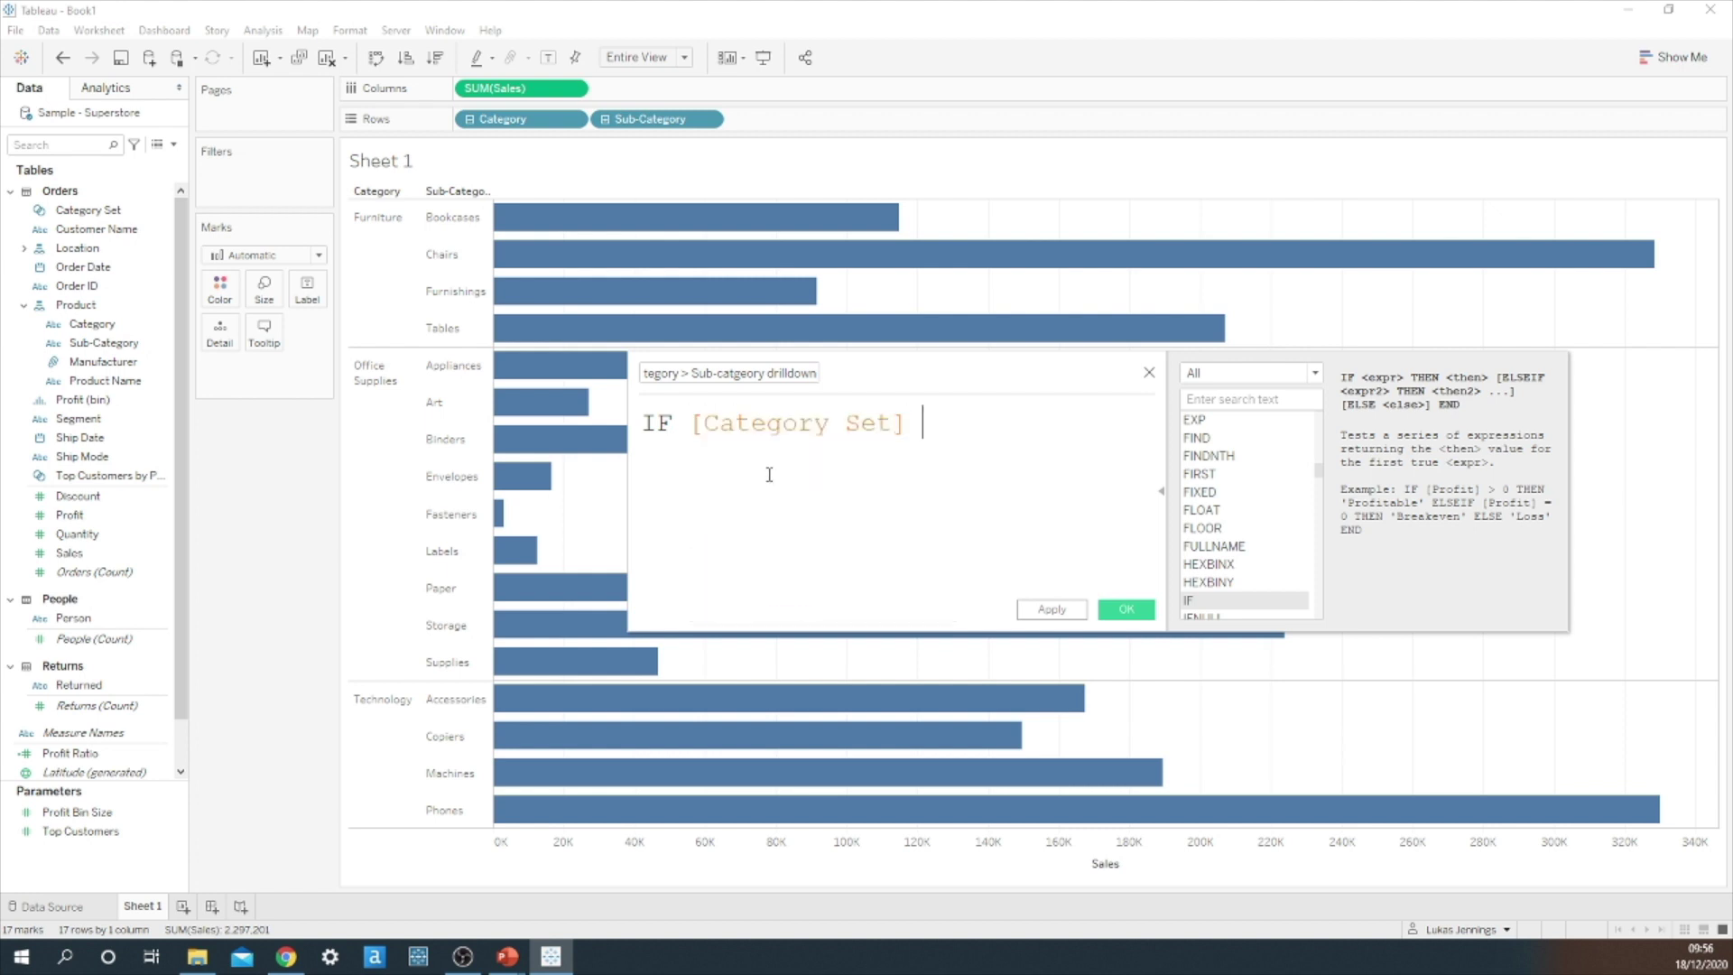
pyautogui.write('th')
pyautogui.press('Return')
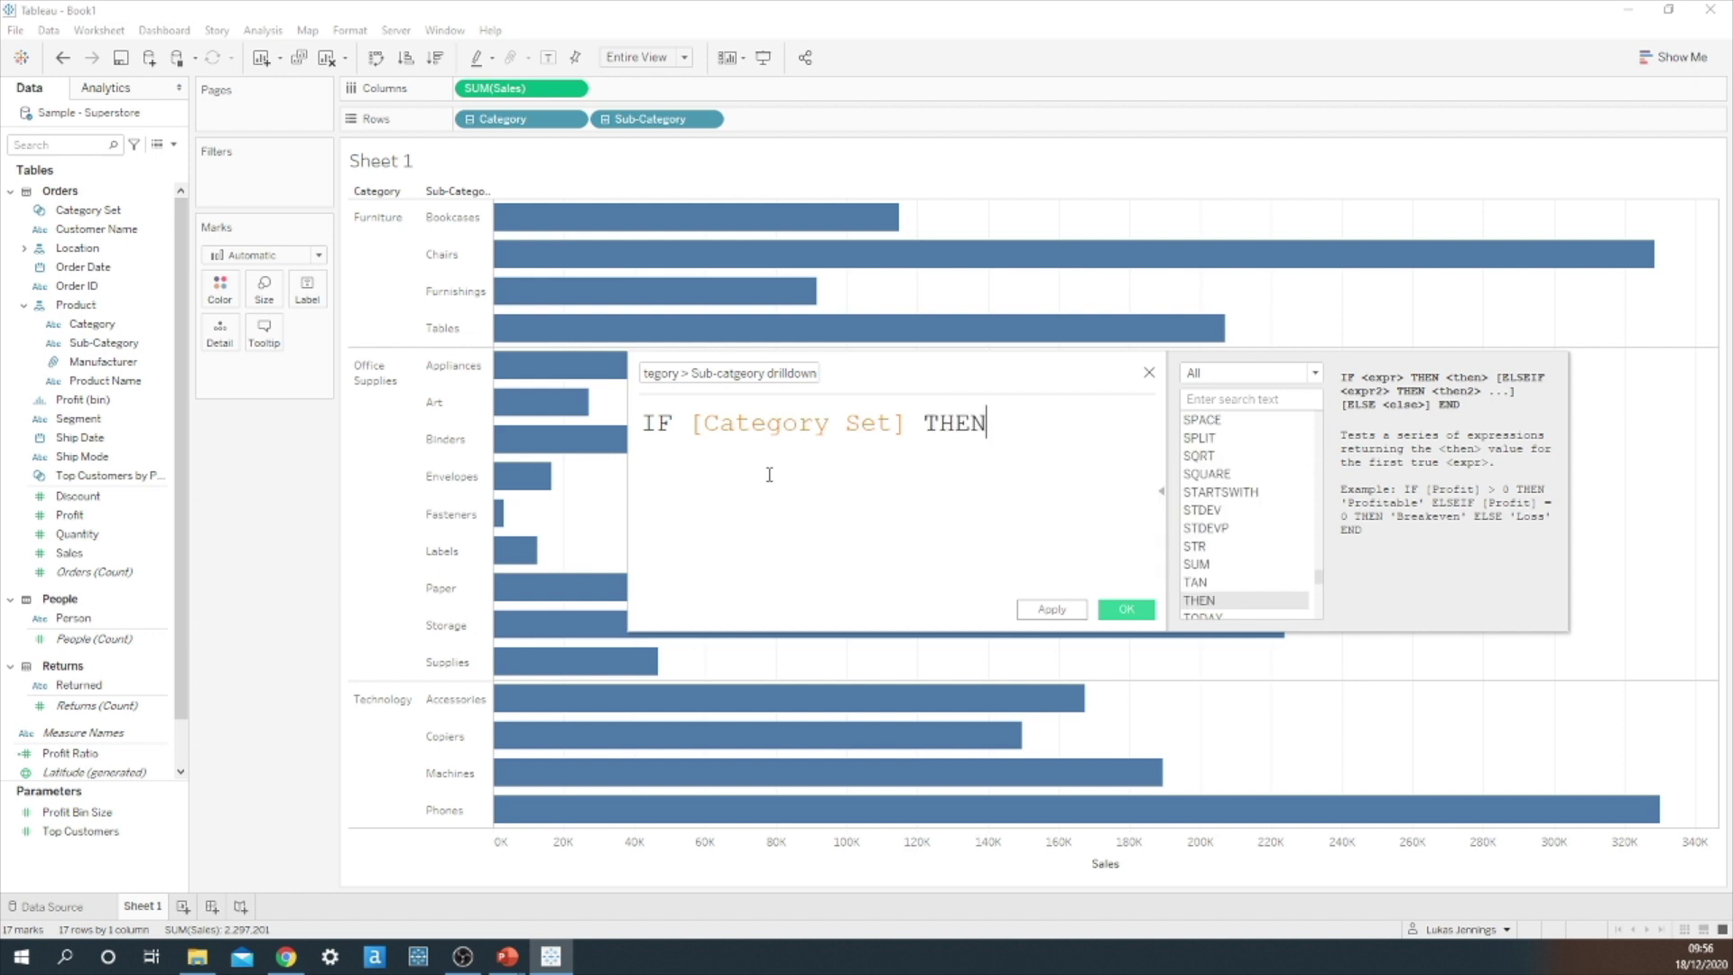
pyautogui.write('sub')
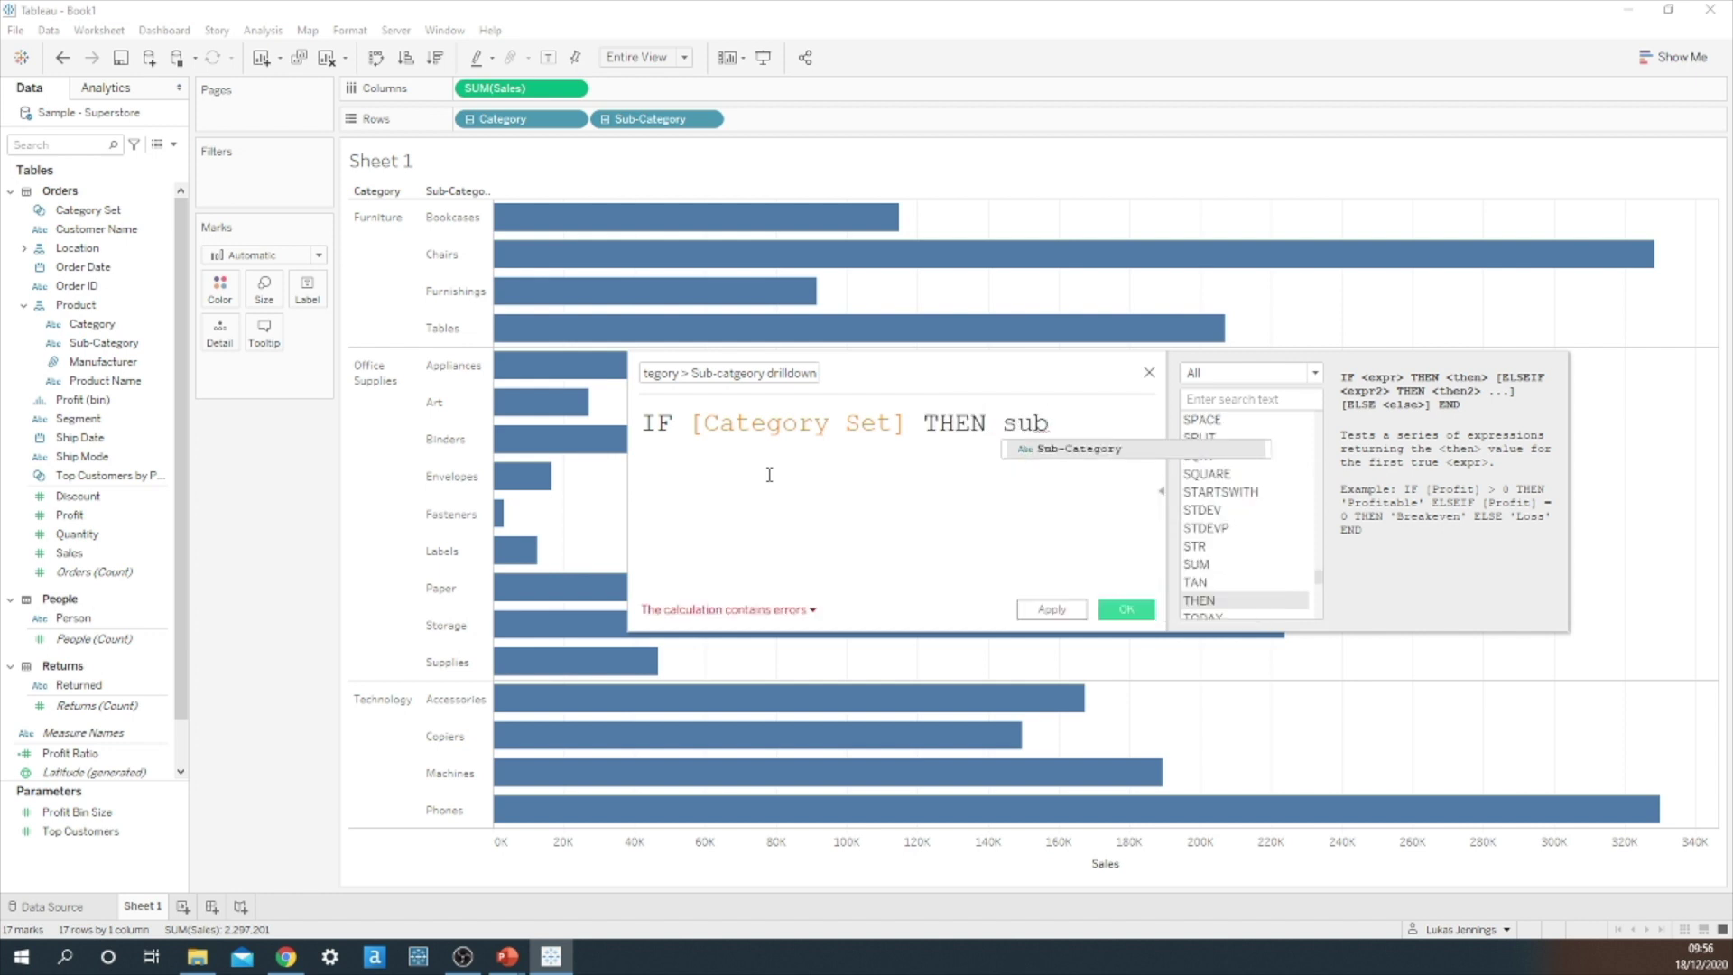
pyautogui.press('Return')
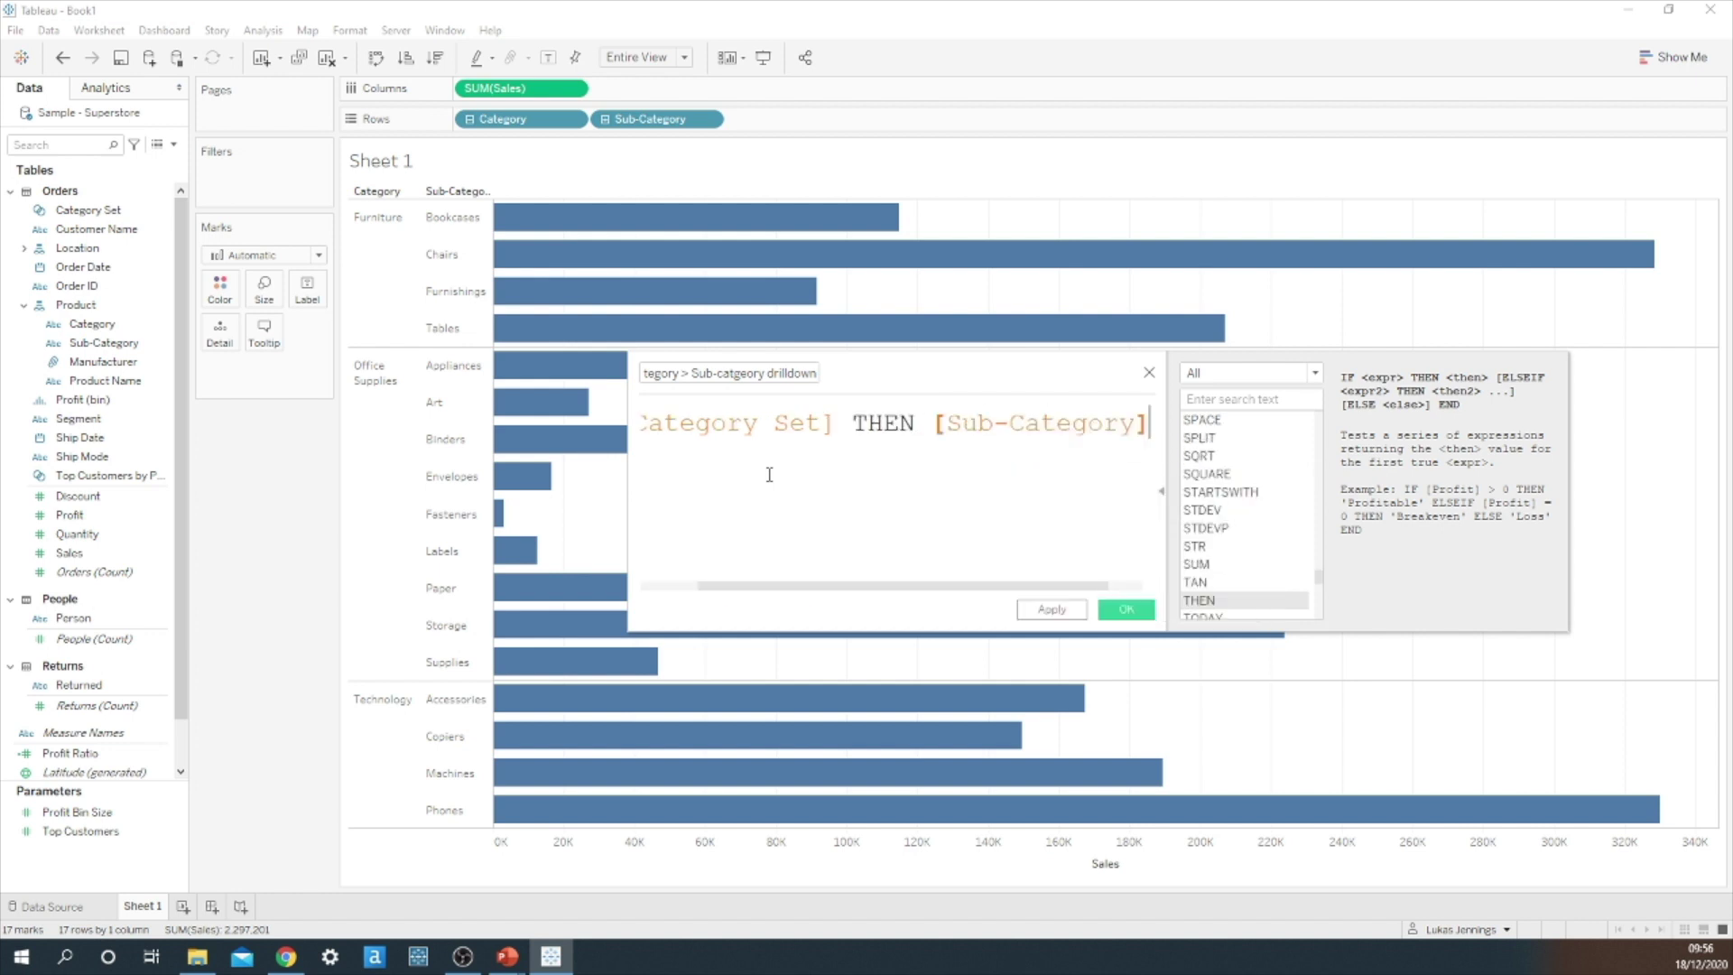
# Step: Complete the formula with ELSE '' and END on separate lines, and save the calculated field
pyautogui.write('el')
pyautogui.press('BackSpace')
pyautogui.press('BackSpace')
pyautogui.press('Return')
pyautogui.write('el')
pyautogui.press('BackSpace')
pyautogui.write('l')
pyautogui.press('Return')
pyautogui.write("'")
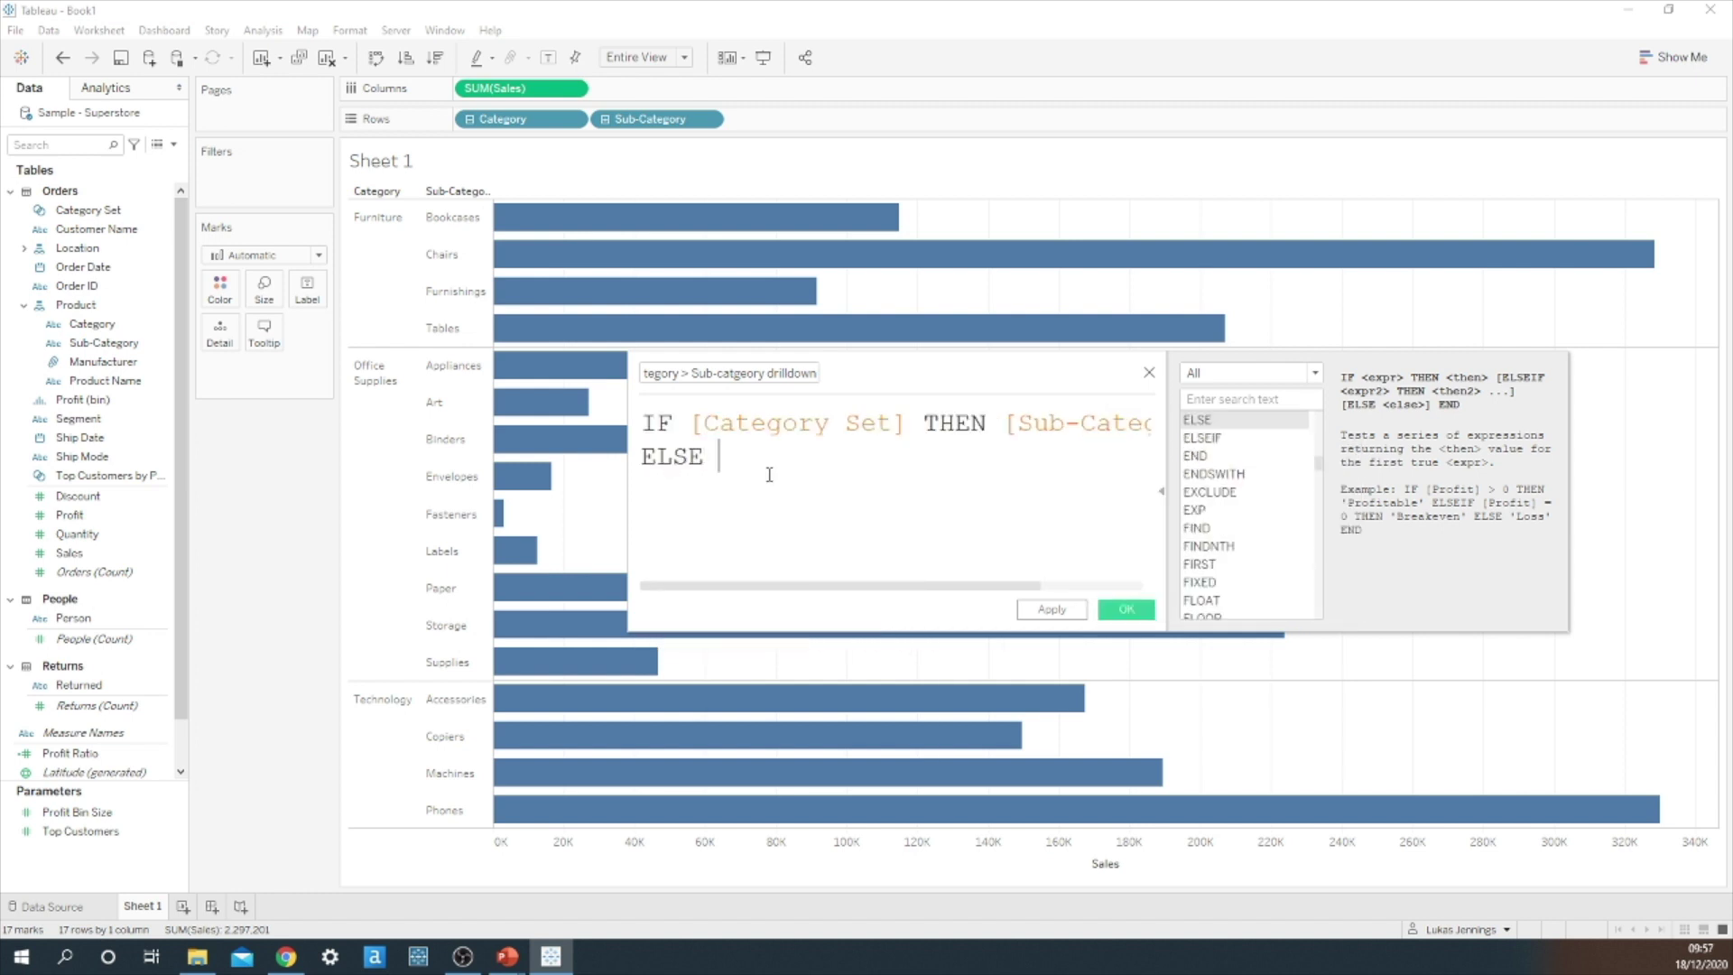
pyautogui.write("'")
pyautogui.press('Return')
pyautogui.write('end')
pyautogui.press('Return')
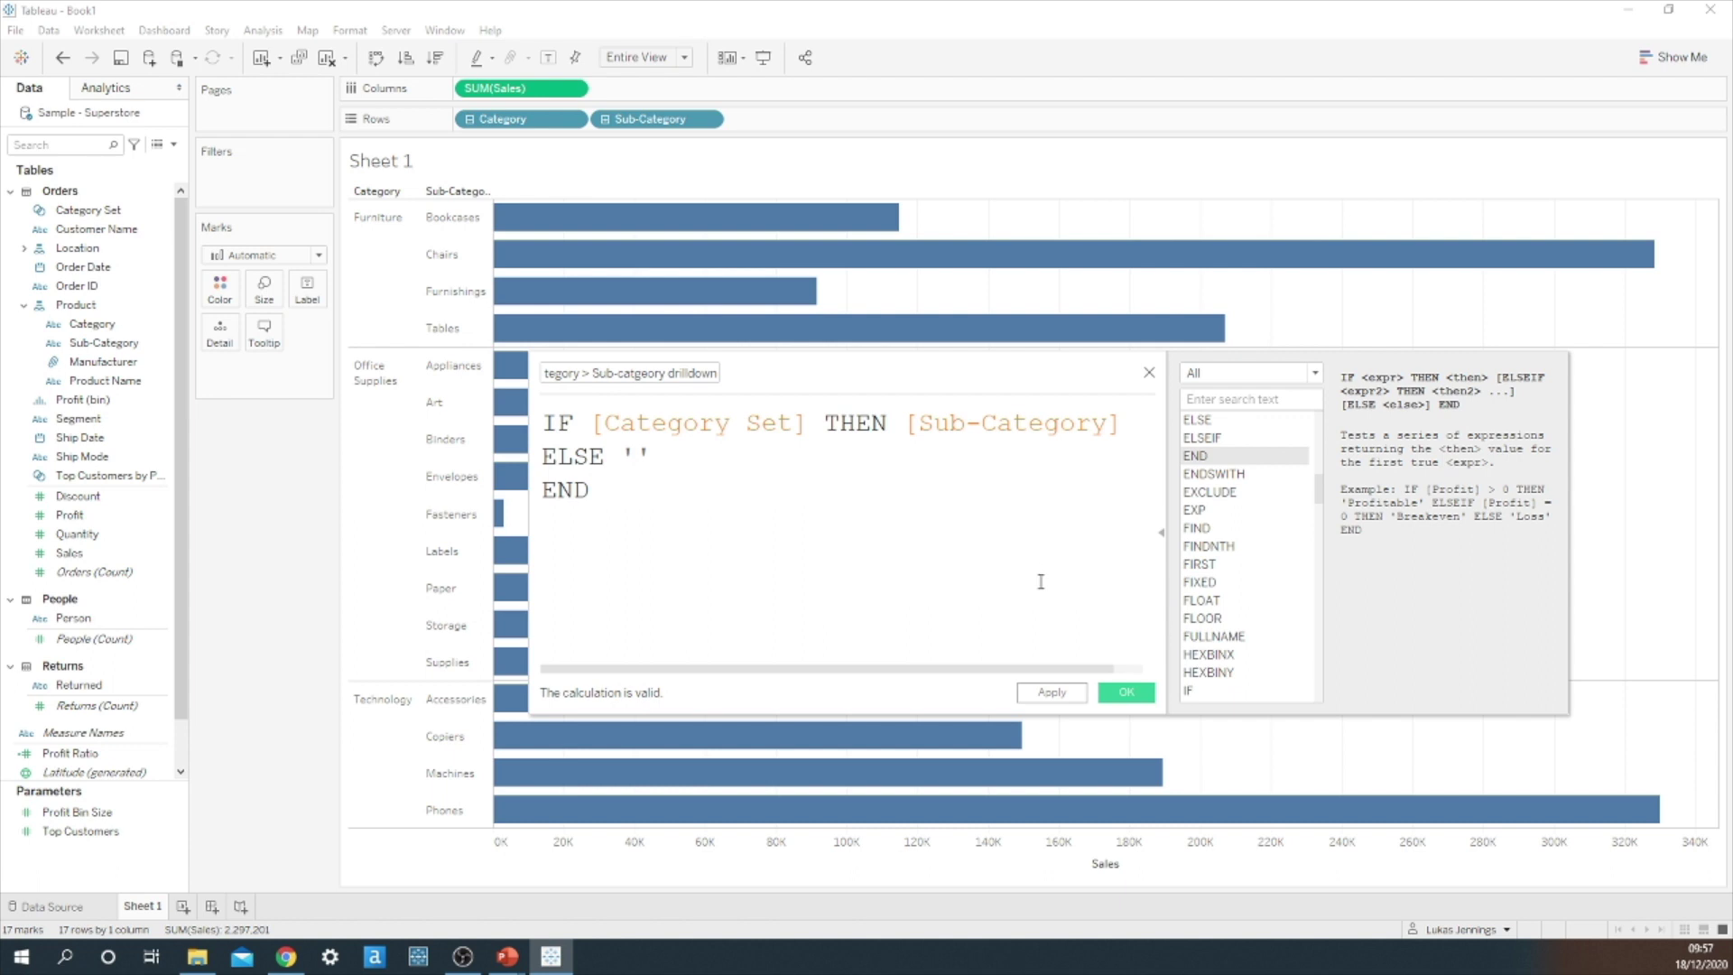
pyautogui.click(1118, 697)
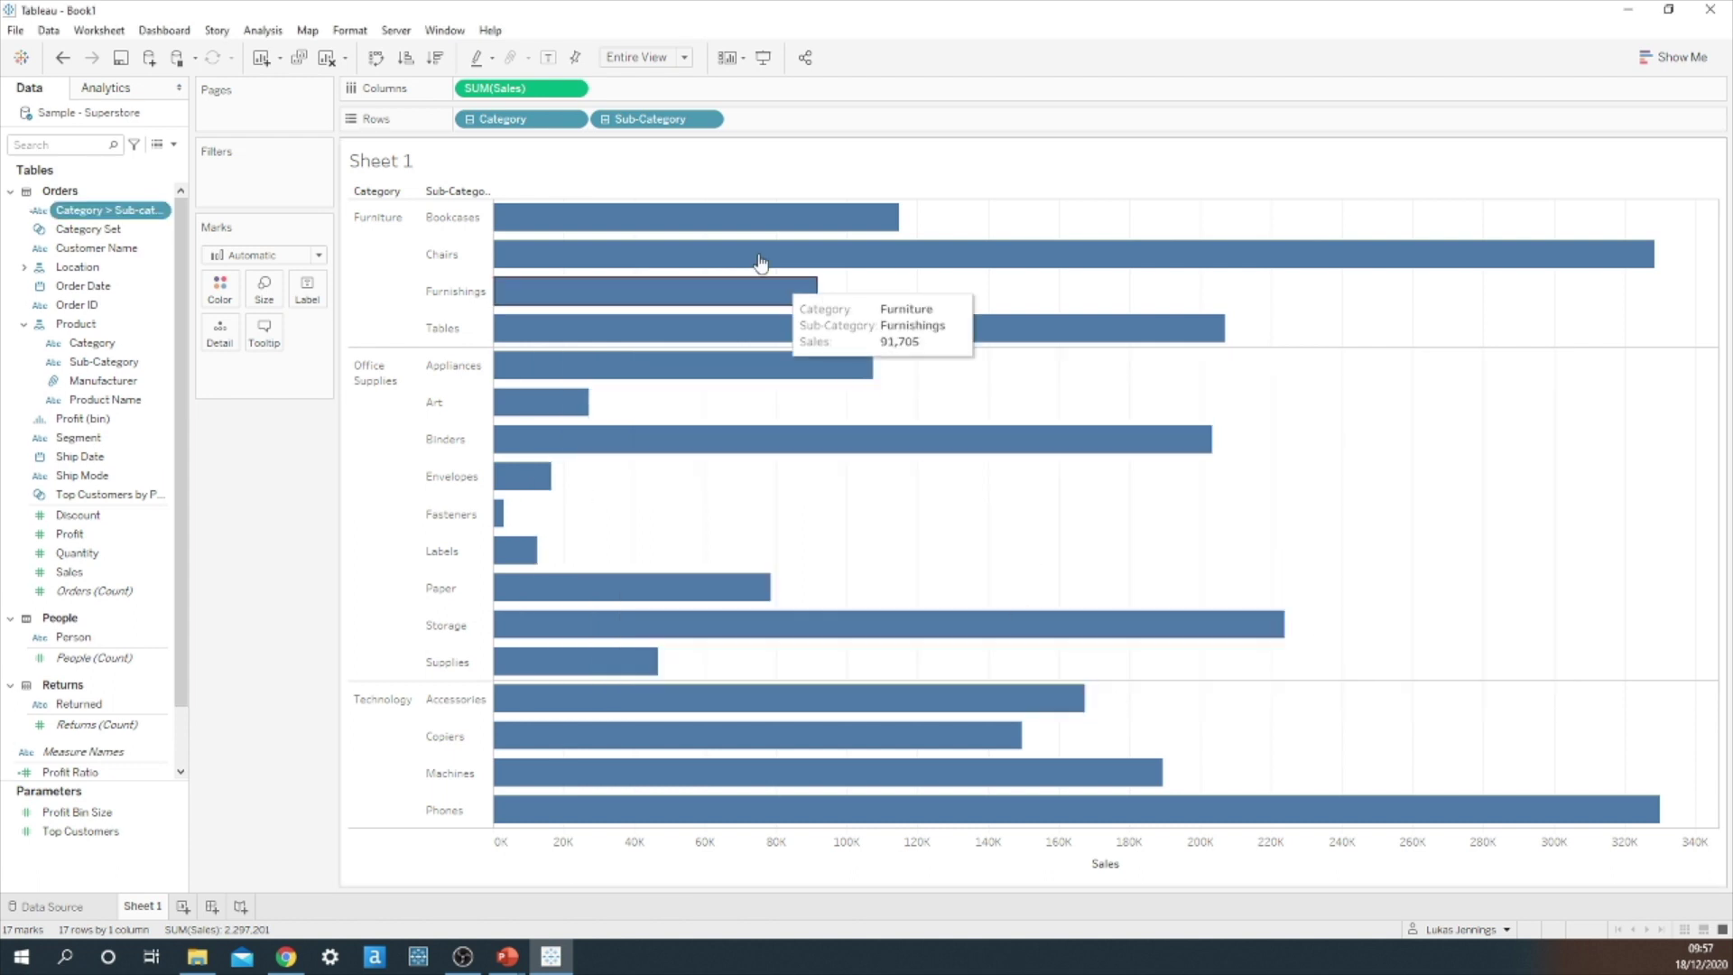
# Step: Collapse the Category hierarchy and place the drilldown calculated field after Category on Rows
pyautogui.click(470, 119)
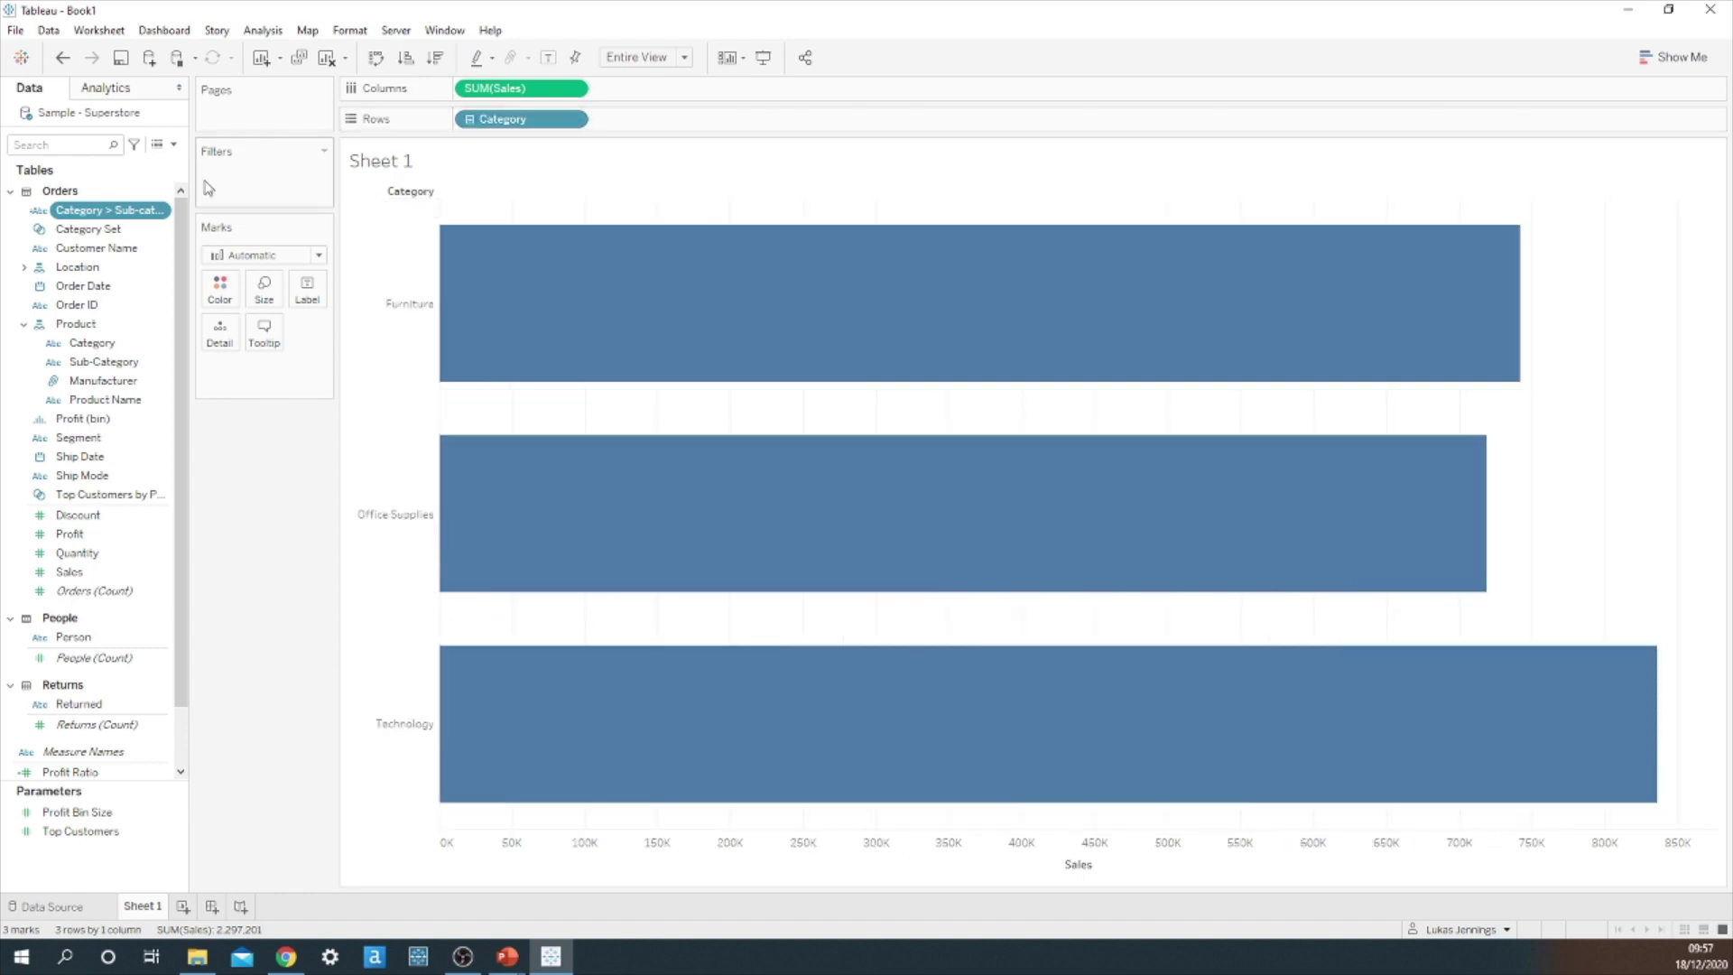
pyautogui.moveTo(110, 211); pyautogui.dragTo(678, 127)
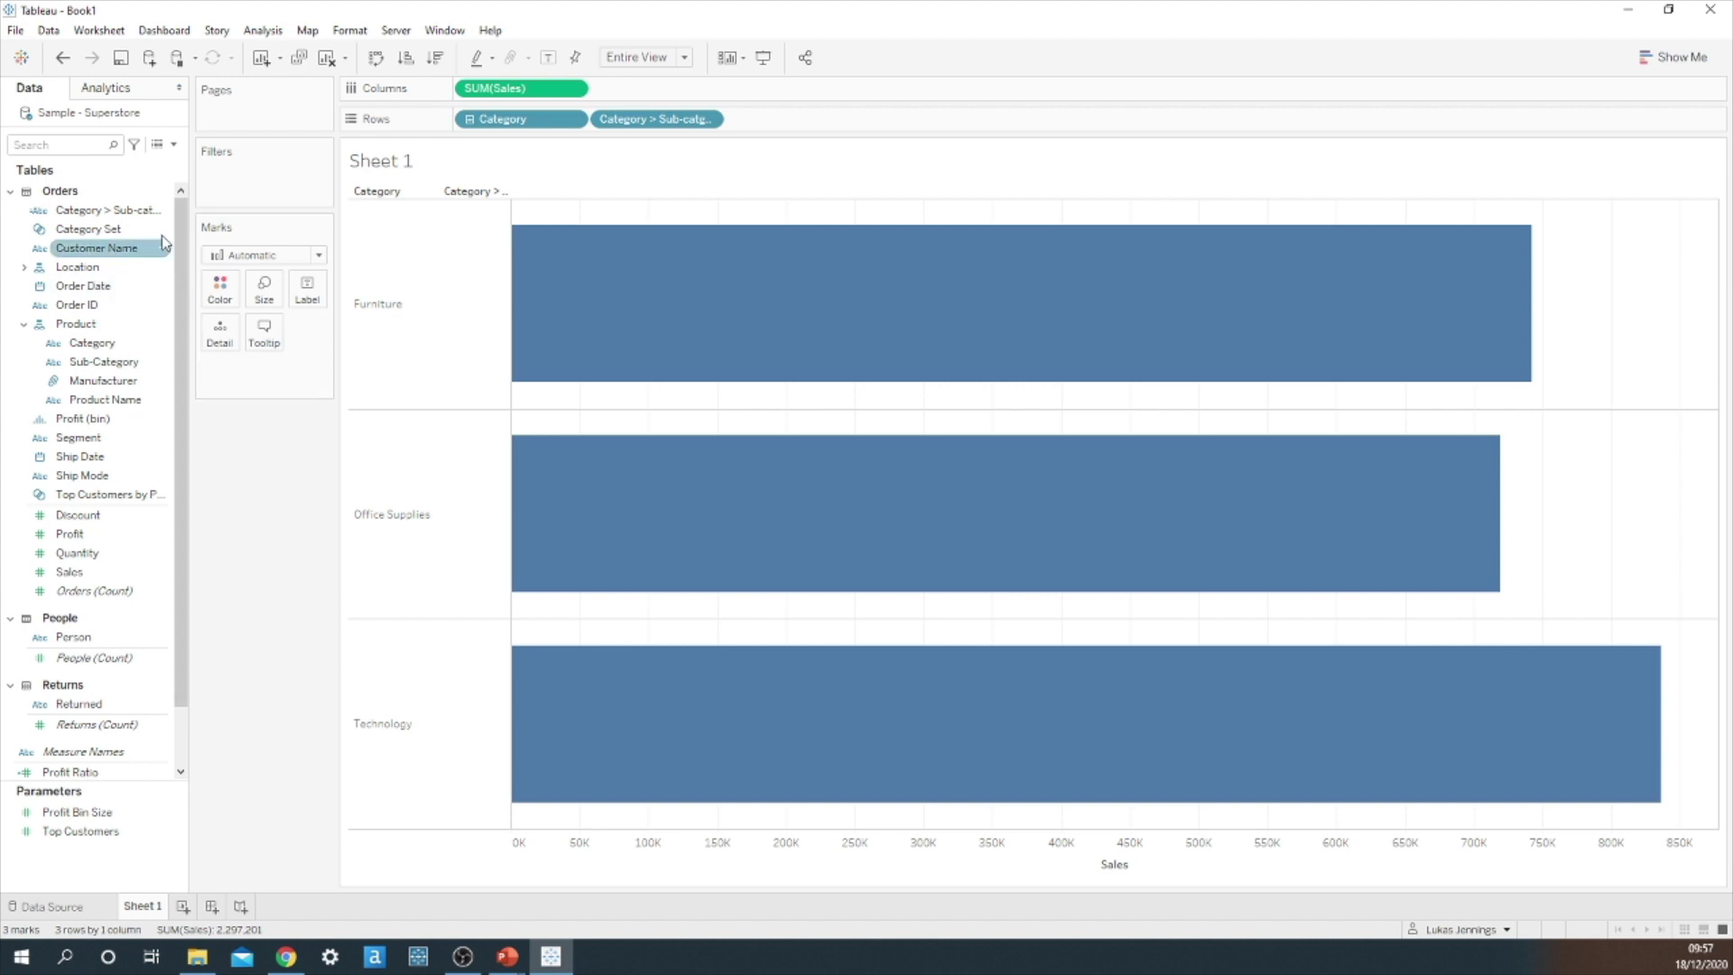
# Step: Add a Change Set Values worksheet action named "Update Category Set"
pyautogui.click(101, 30)
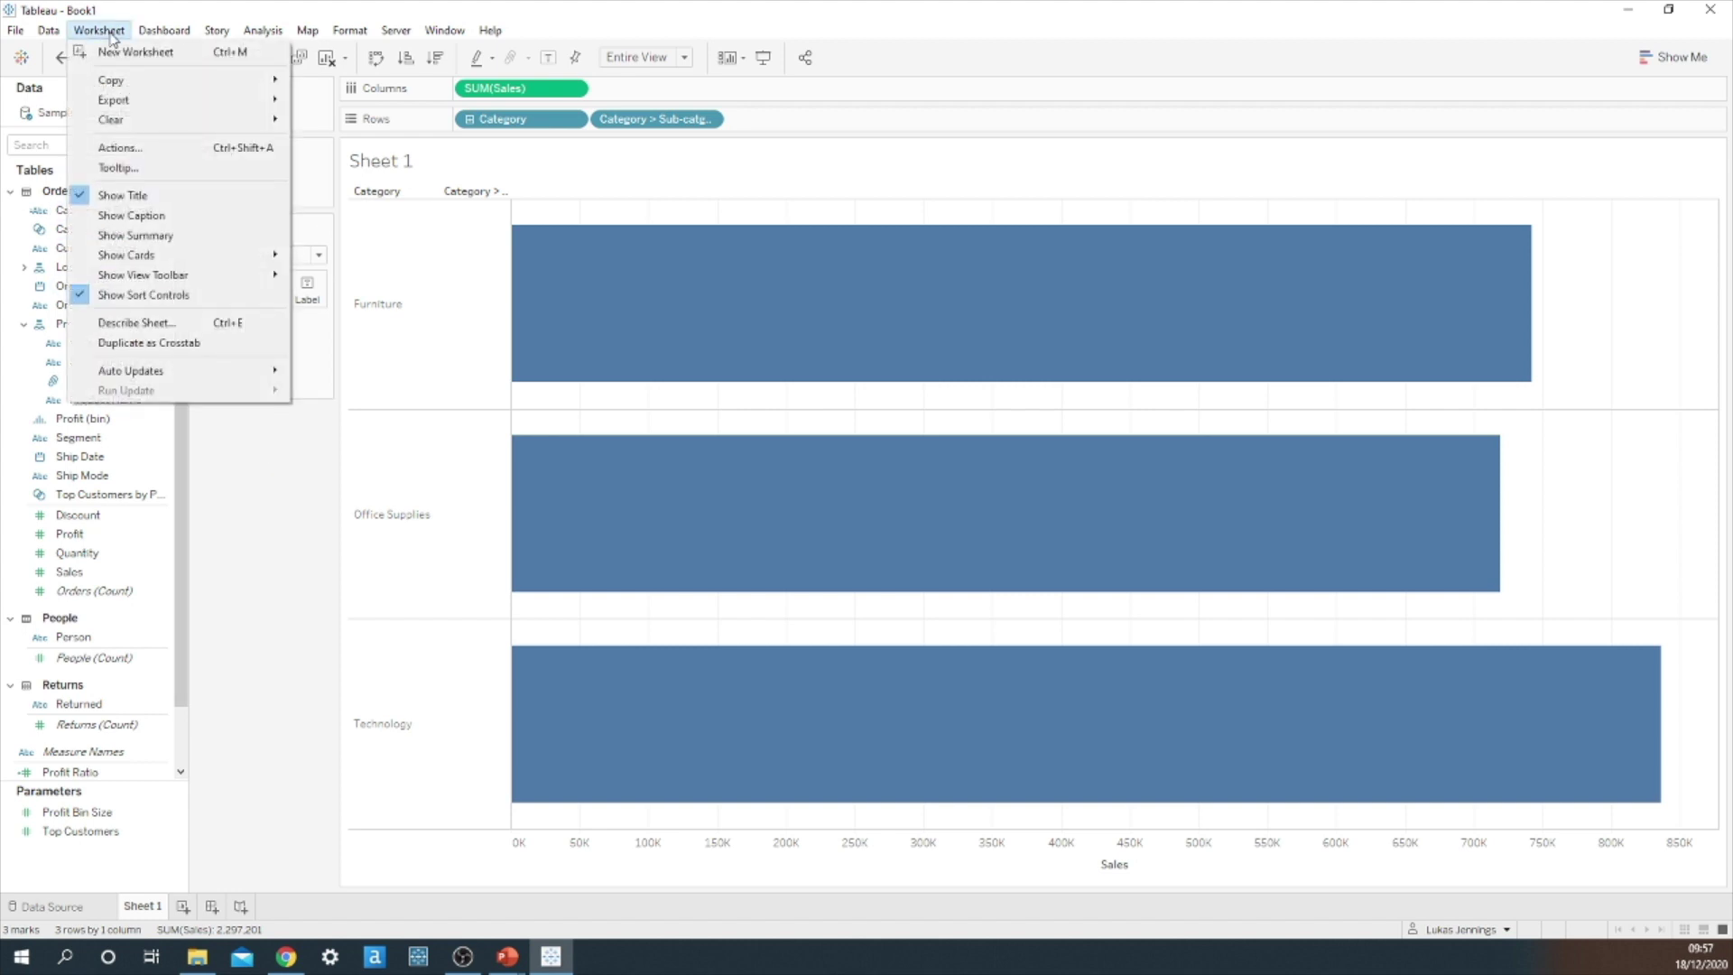
pyautogui.click(131, 151)
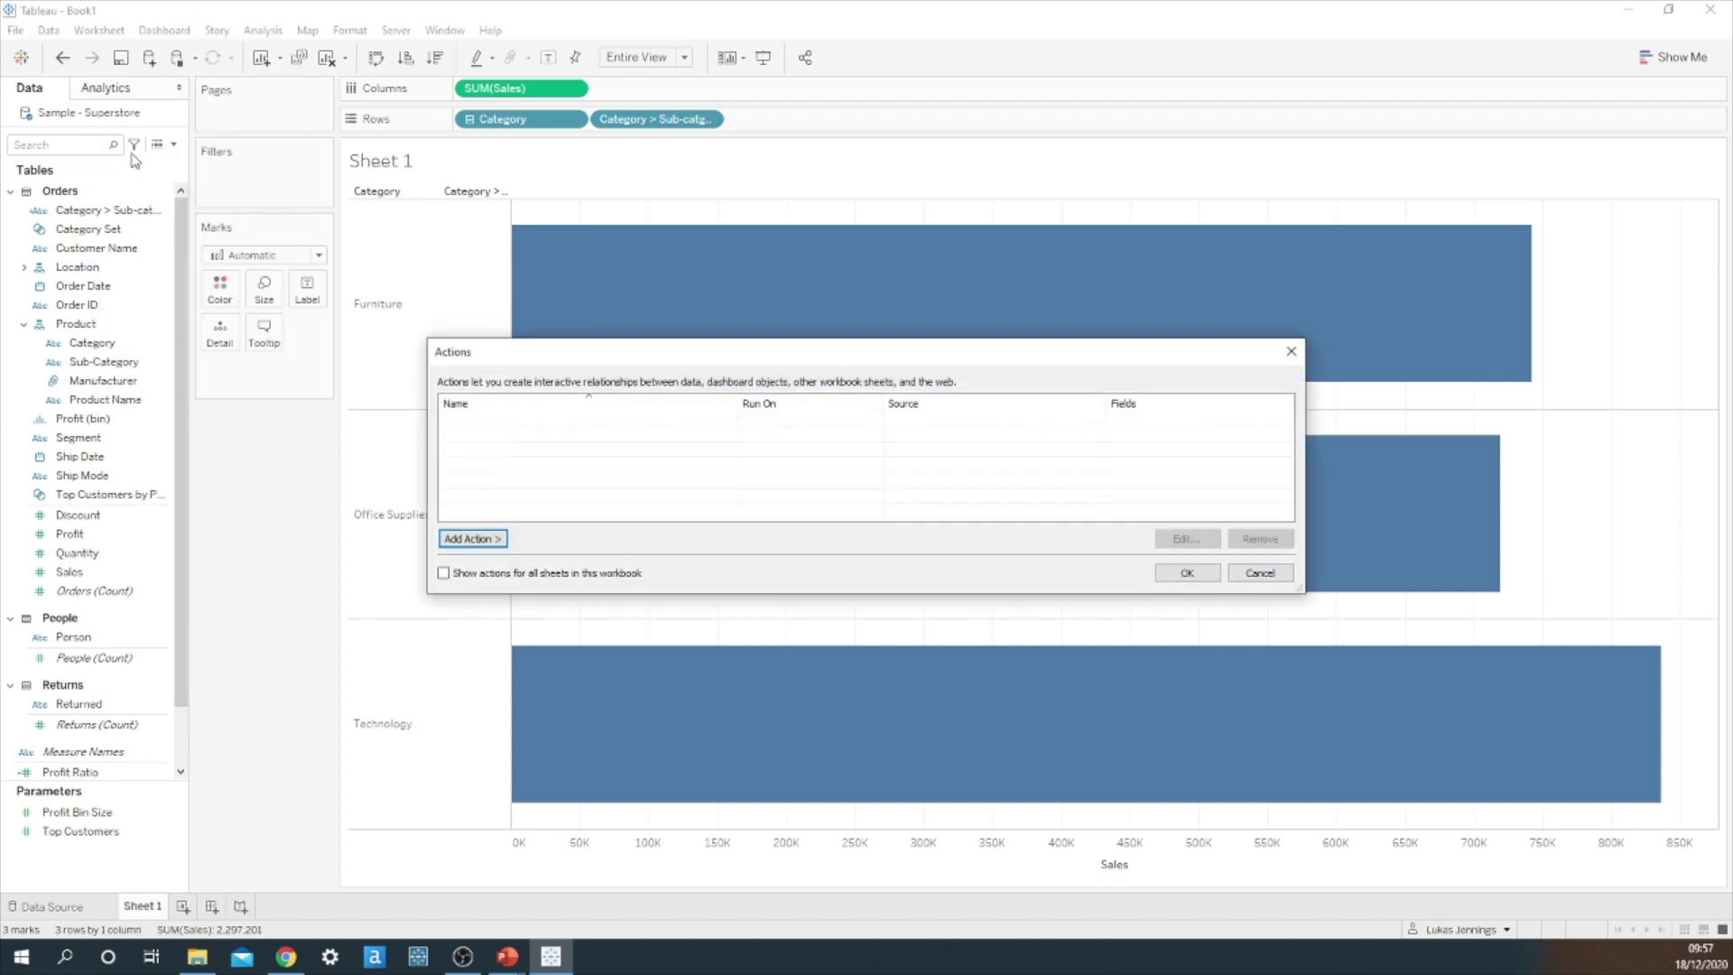
pyautogui.click(488, 540)
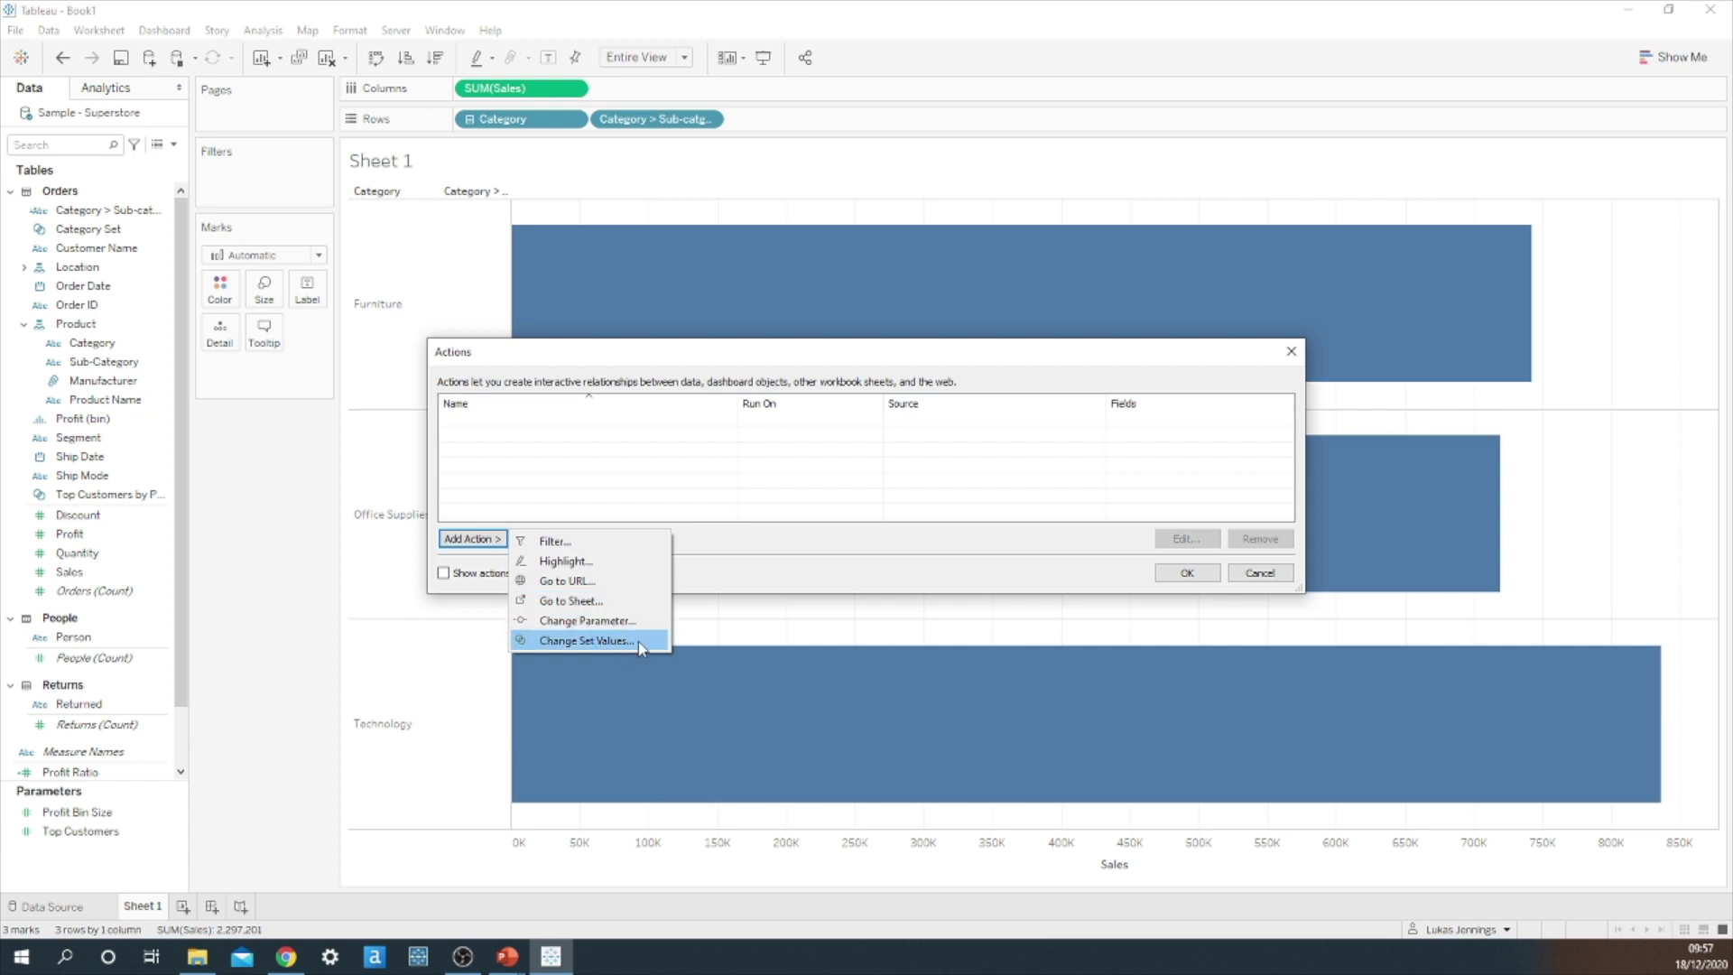
pyautogui.click(587, 640)
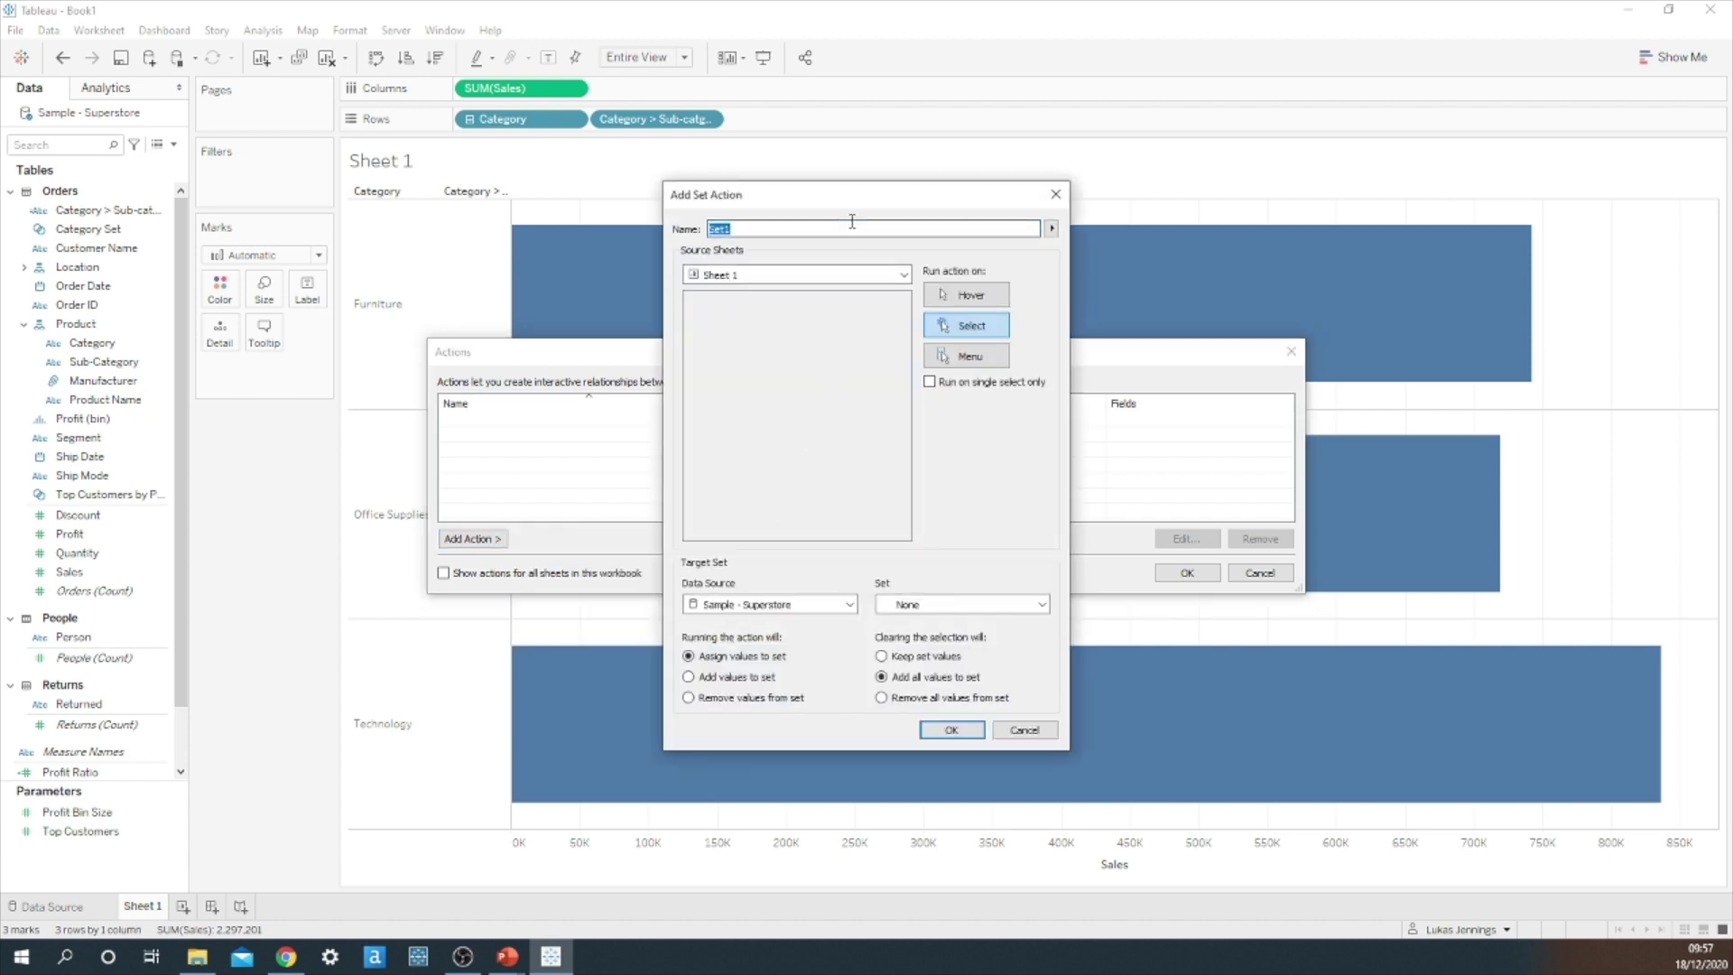
pyautogui.press('BackSpace')
pyautogui.write('Update Category Set')
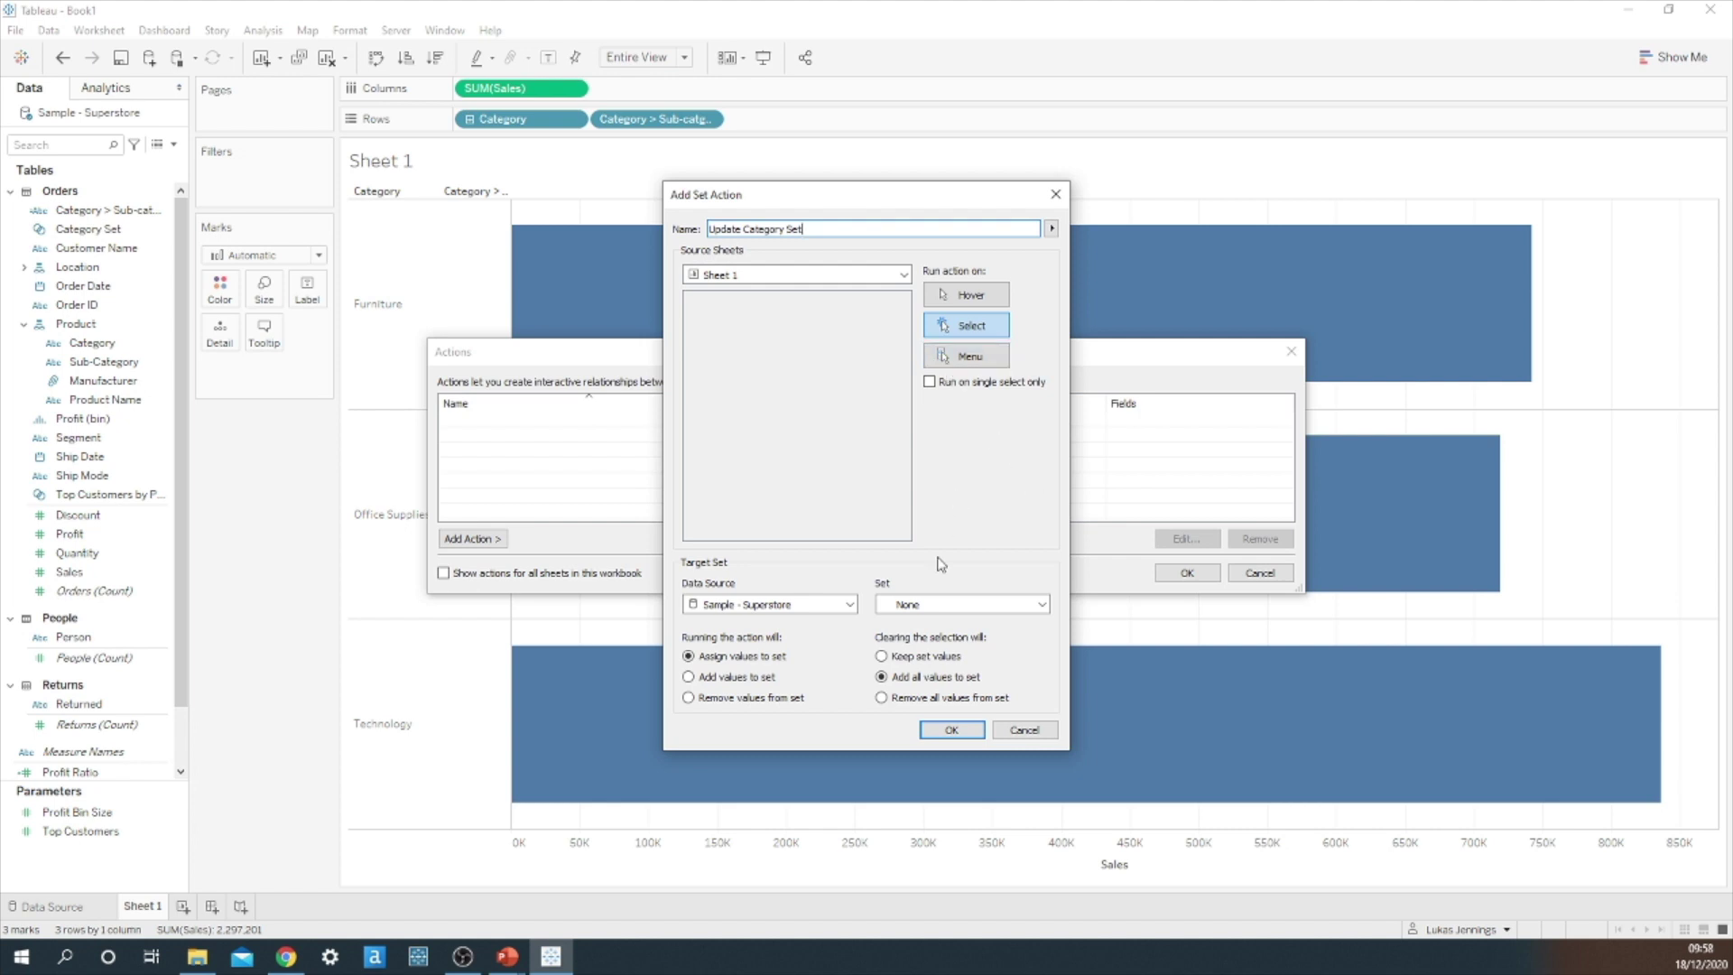
# Step: Target Category Set with the action, make clearing the selection remove all values from the set, and save the action
pyautogui.click(923, 605)
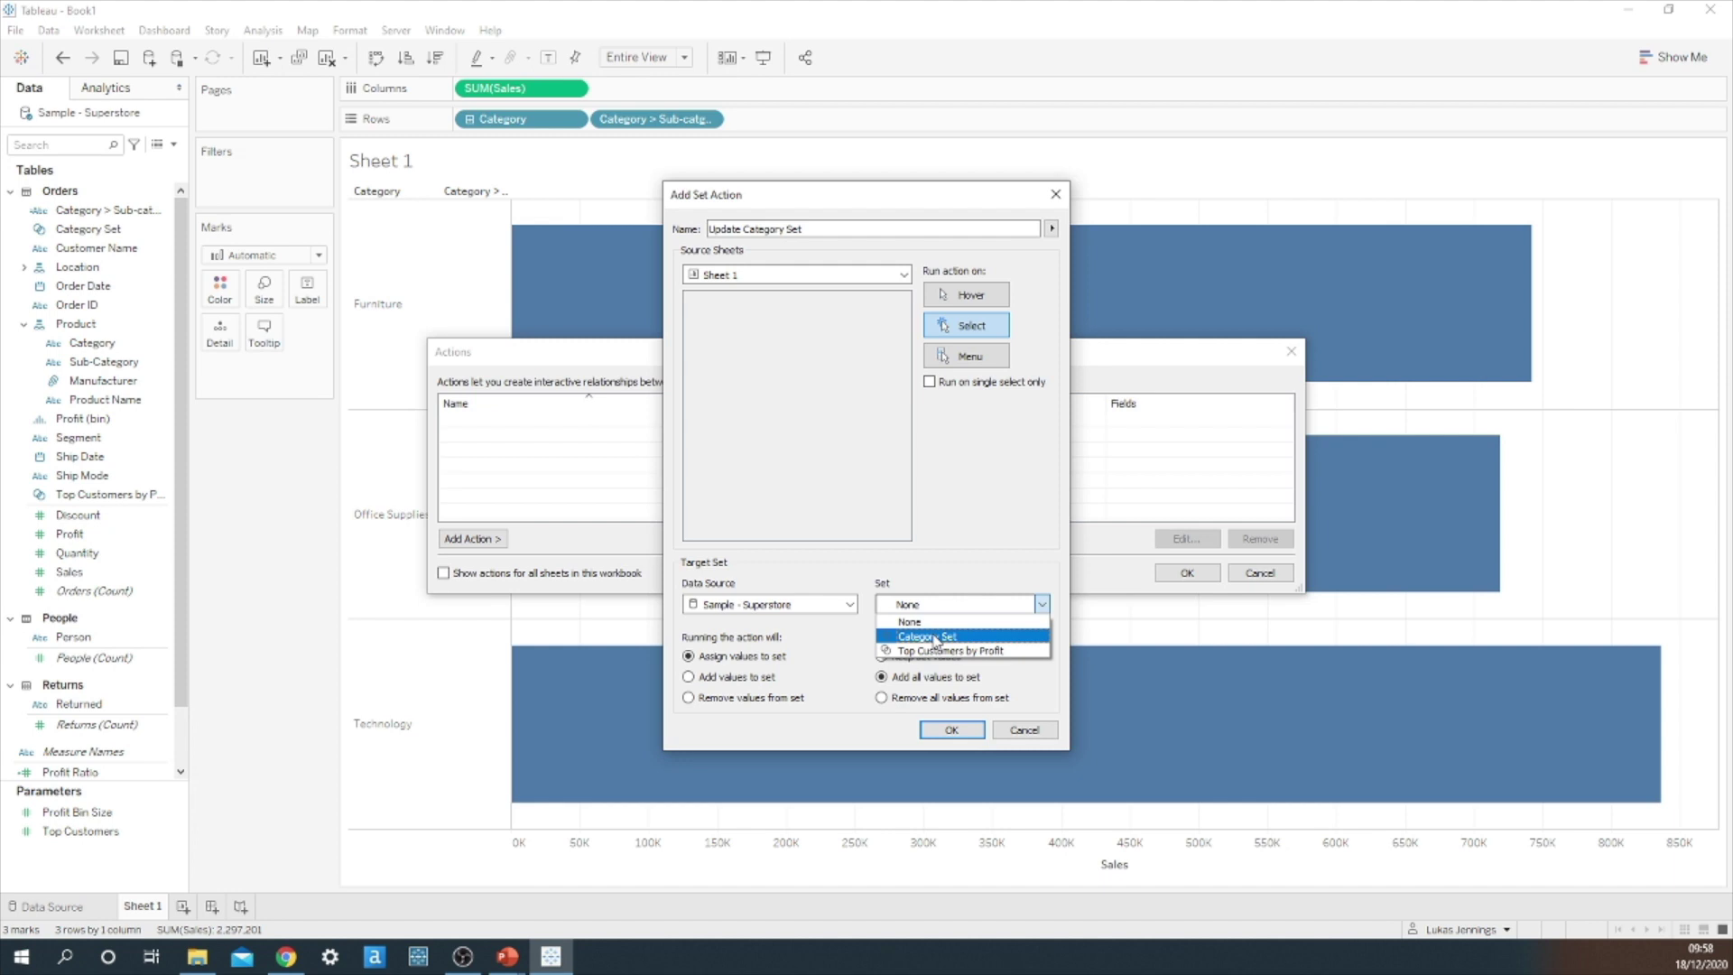
pyautogui.click(935, 637)
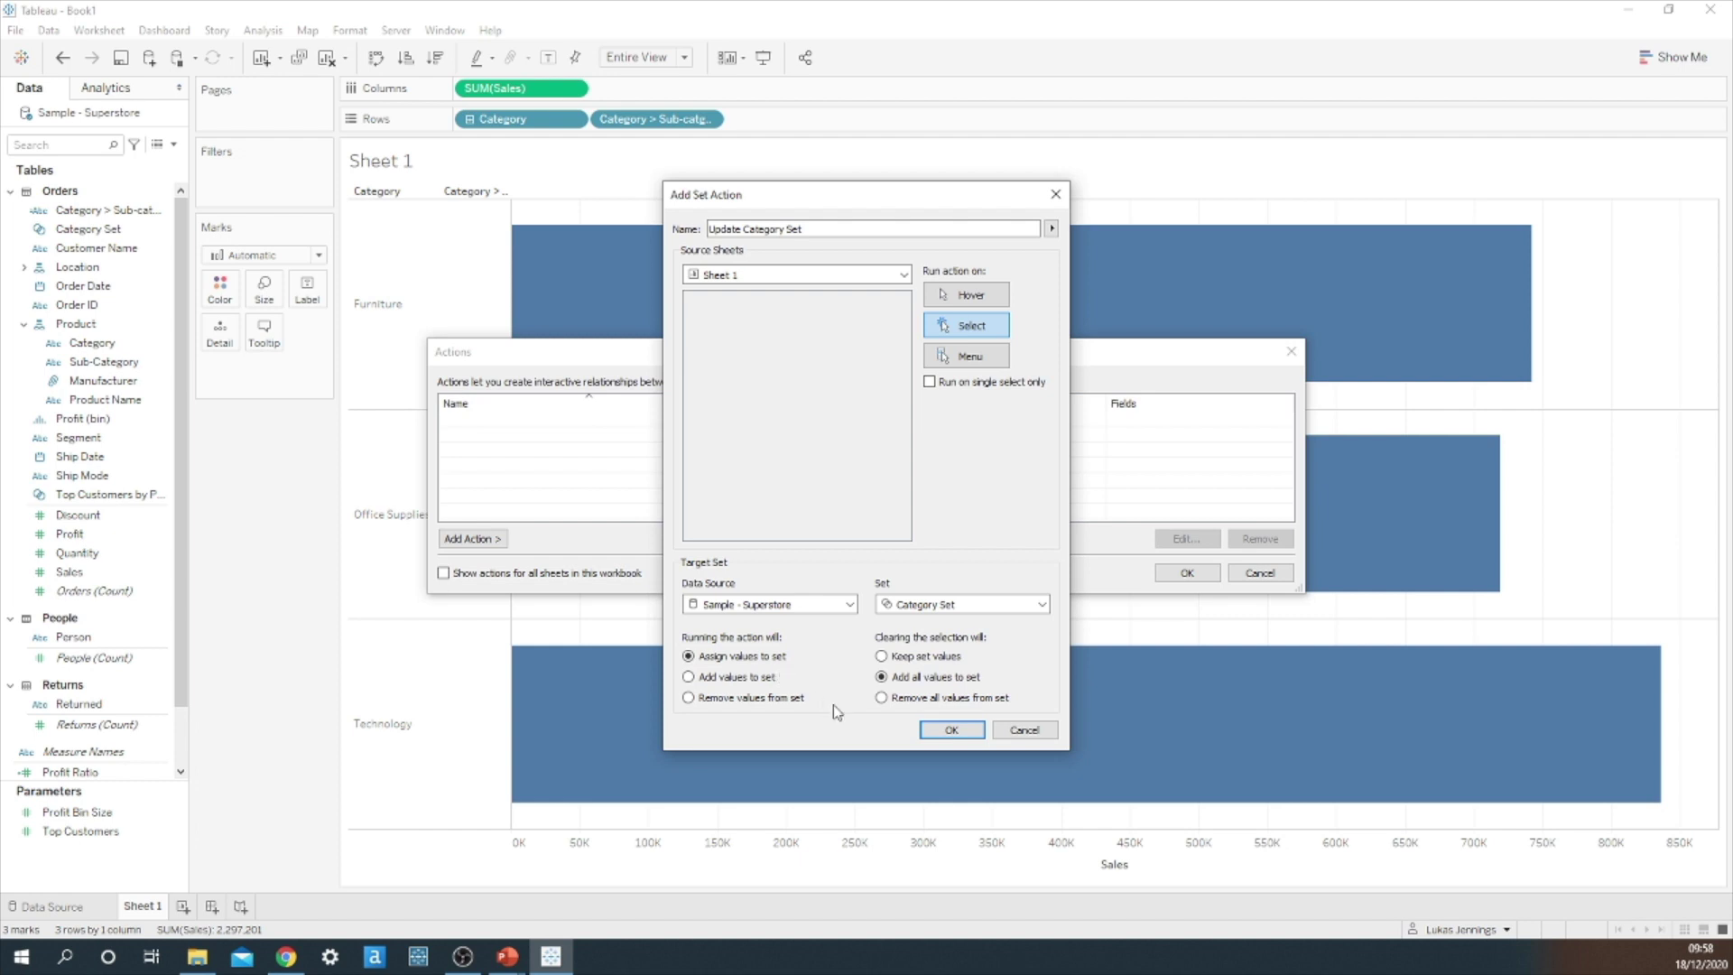
pyautogui.click(881, 698)
pyautogui.click(951, 730)
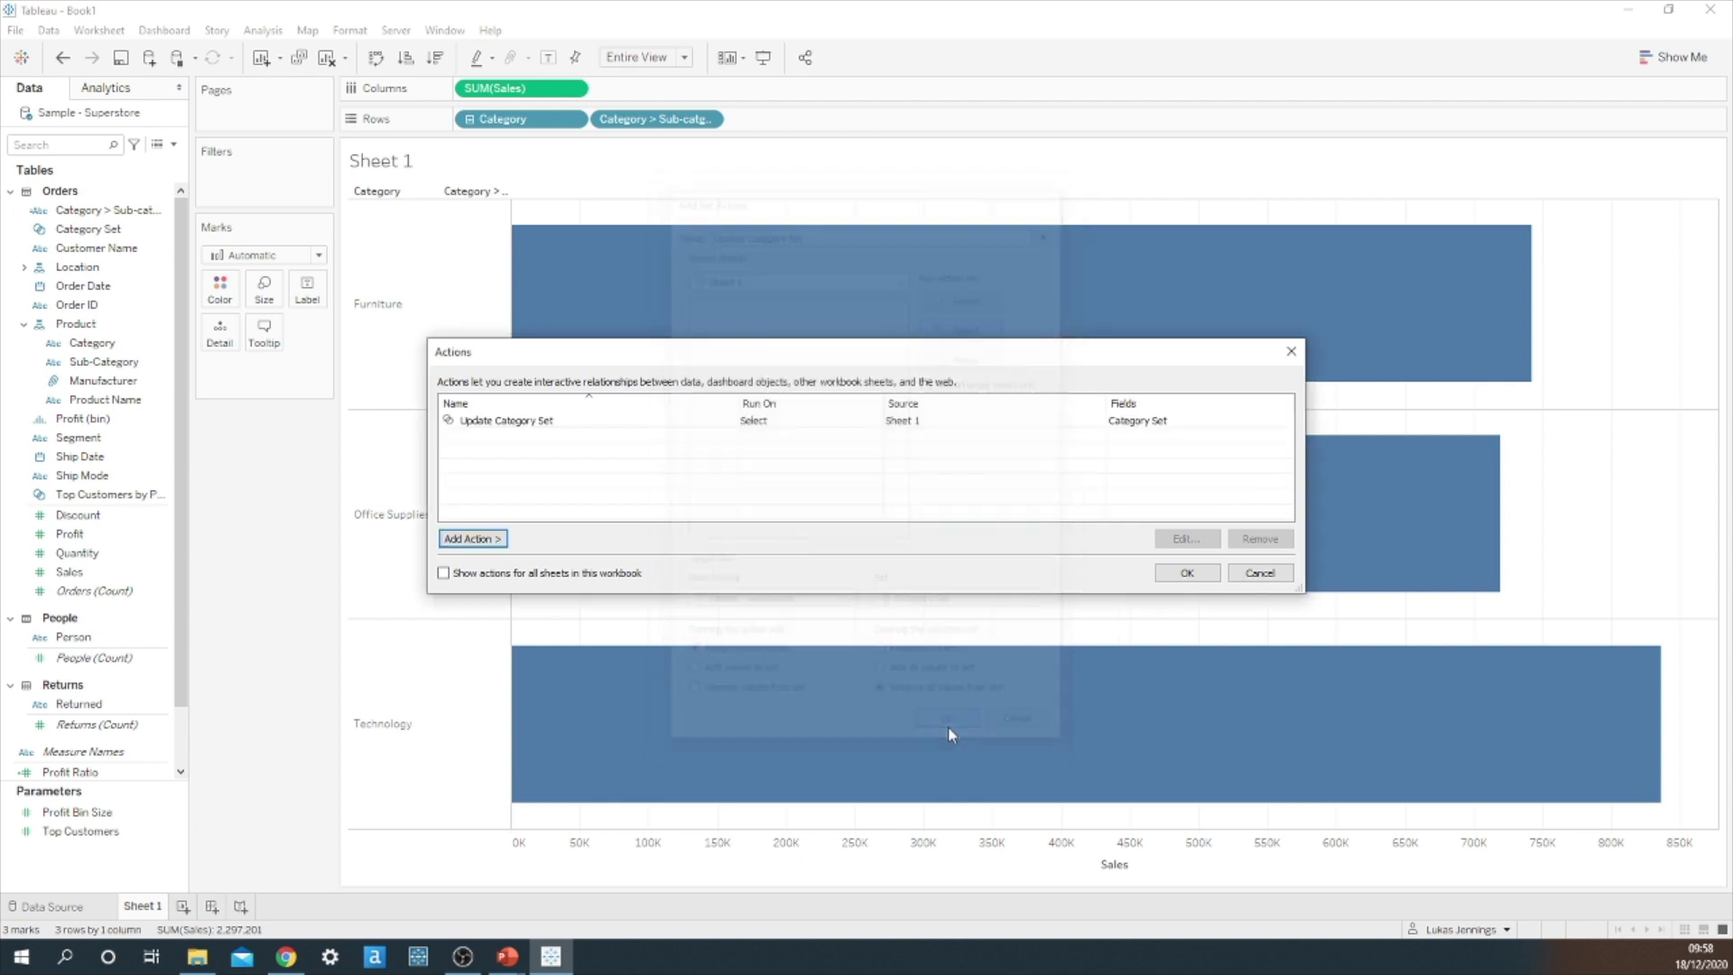
pyautogui.click(1186, 574)
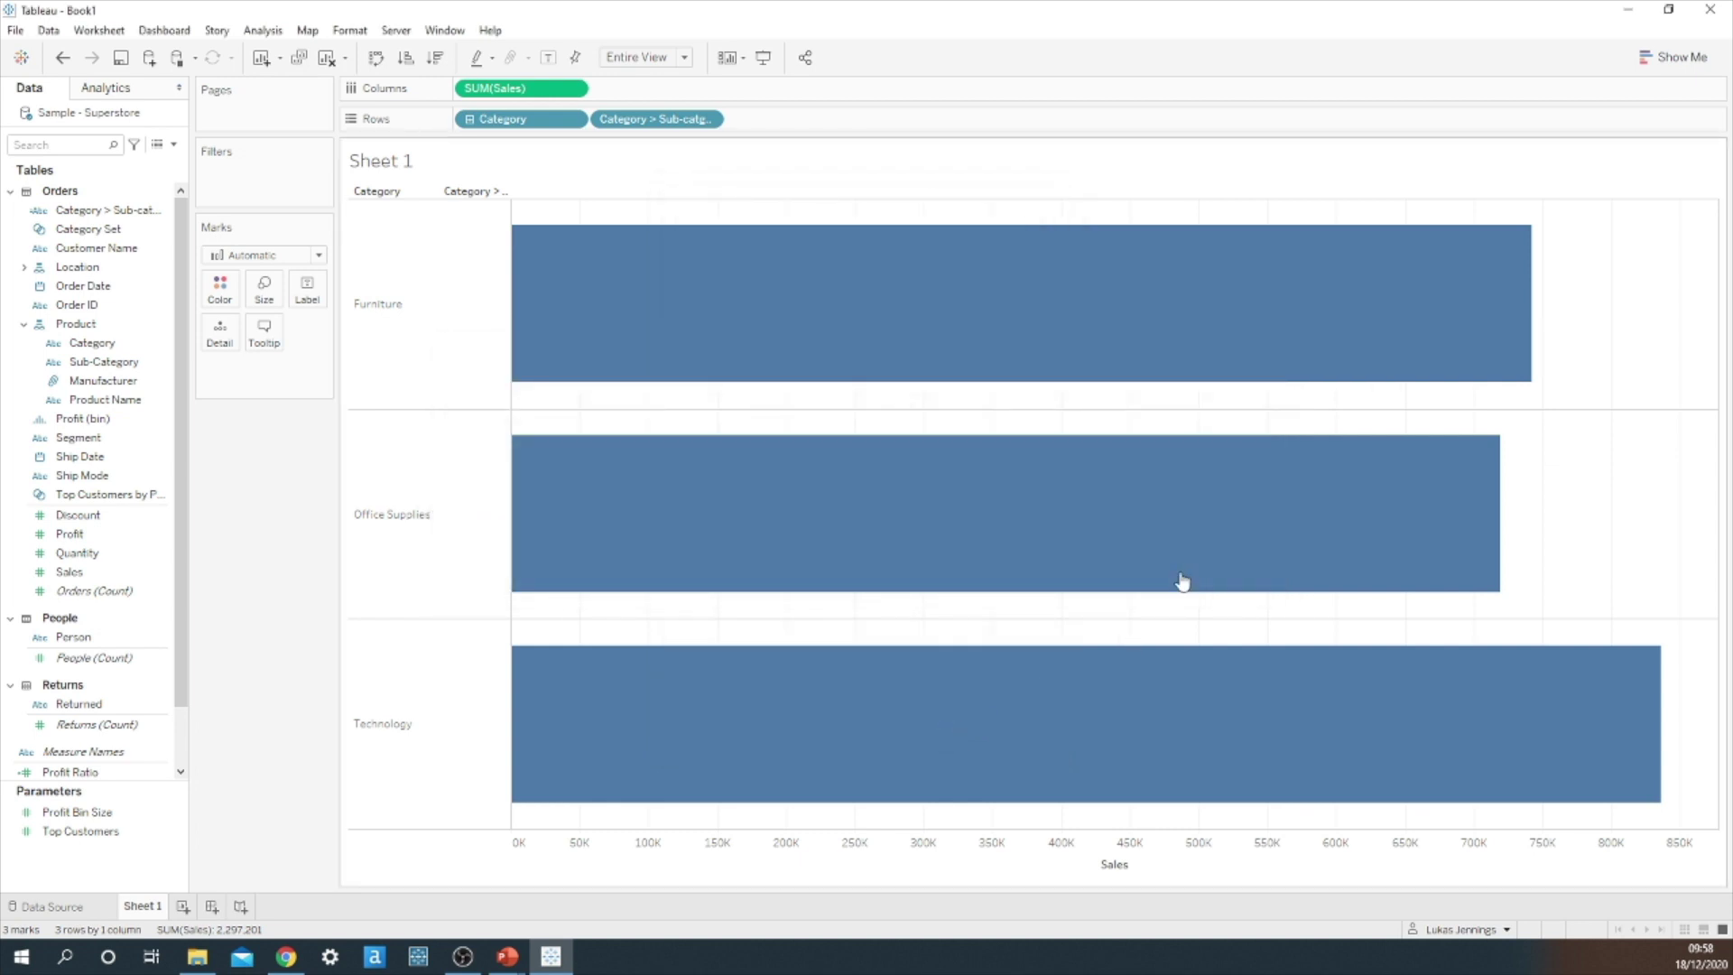
# Step: Test the drilldown by selecting the Furniture, Office Supplies and Technology bars in turn
pyautogui.click(714, 310)
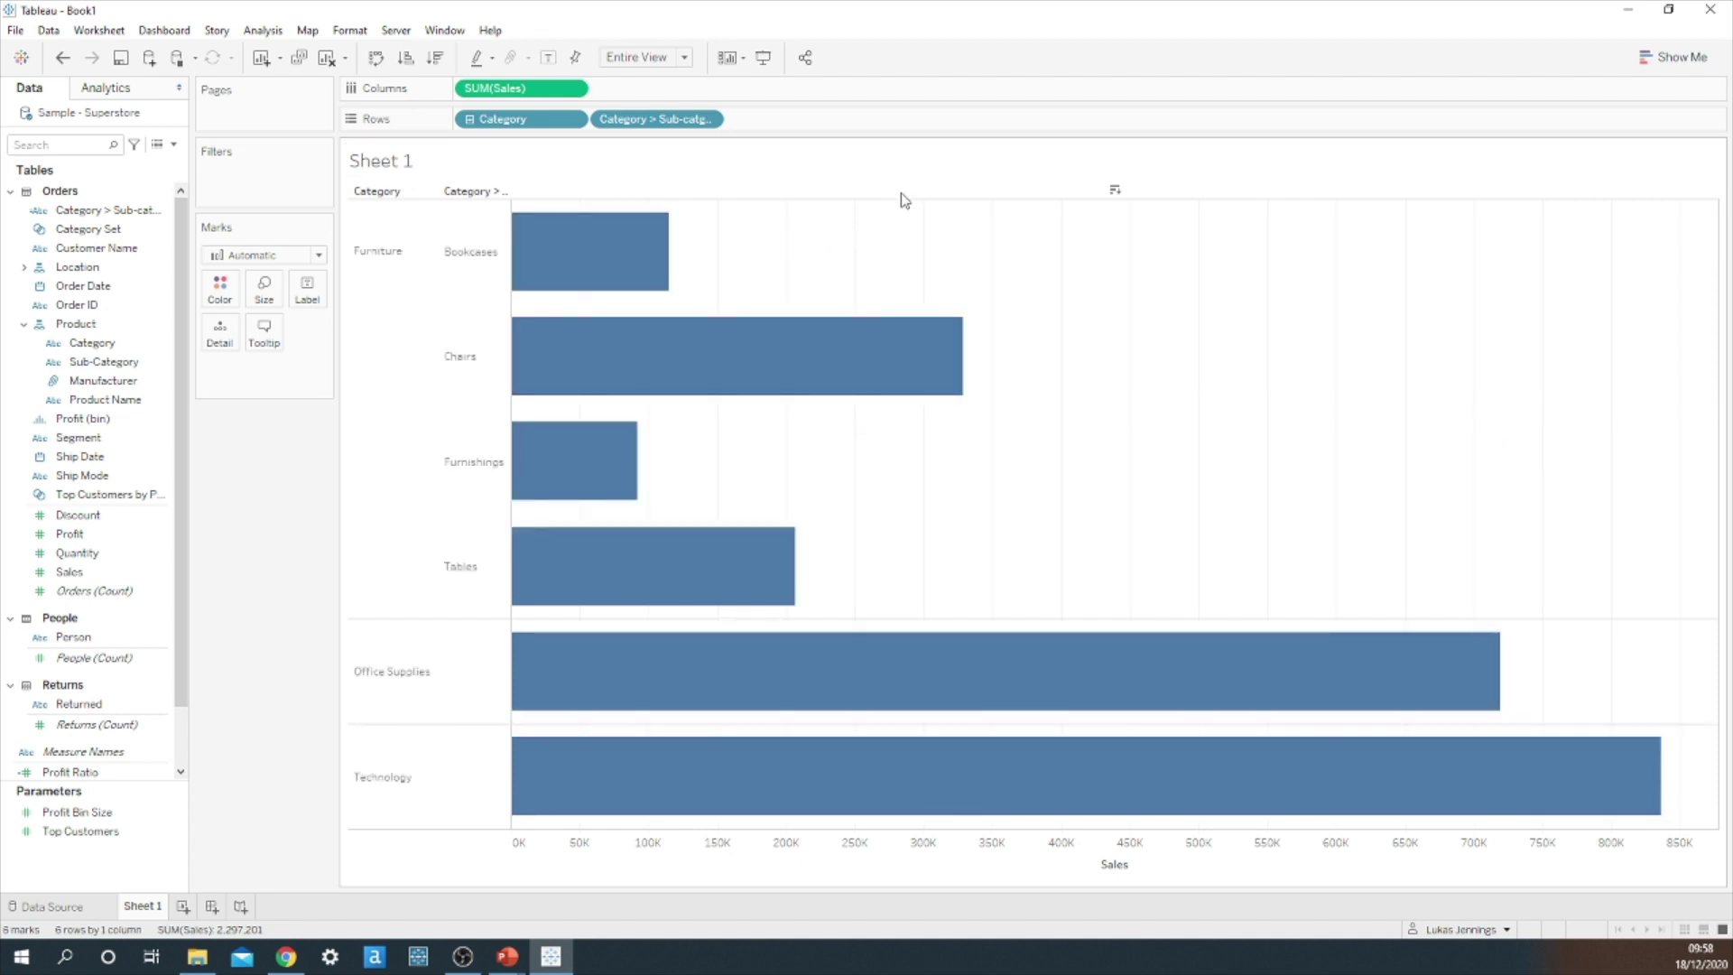
pyautogui.click(790, 677)
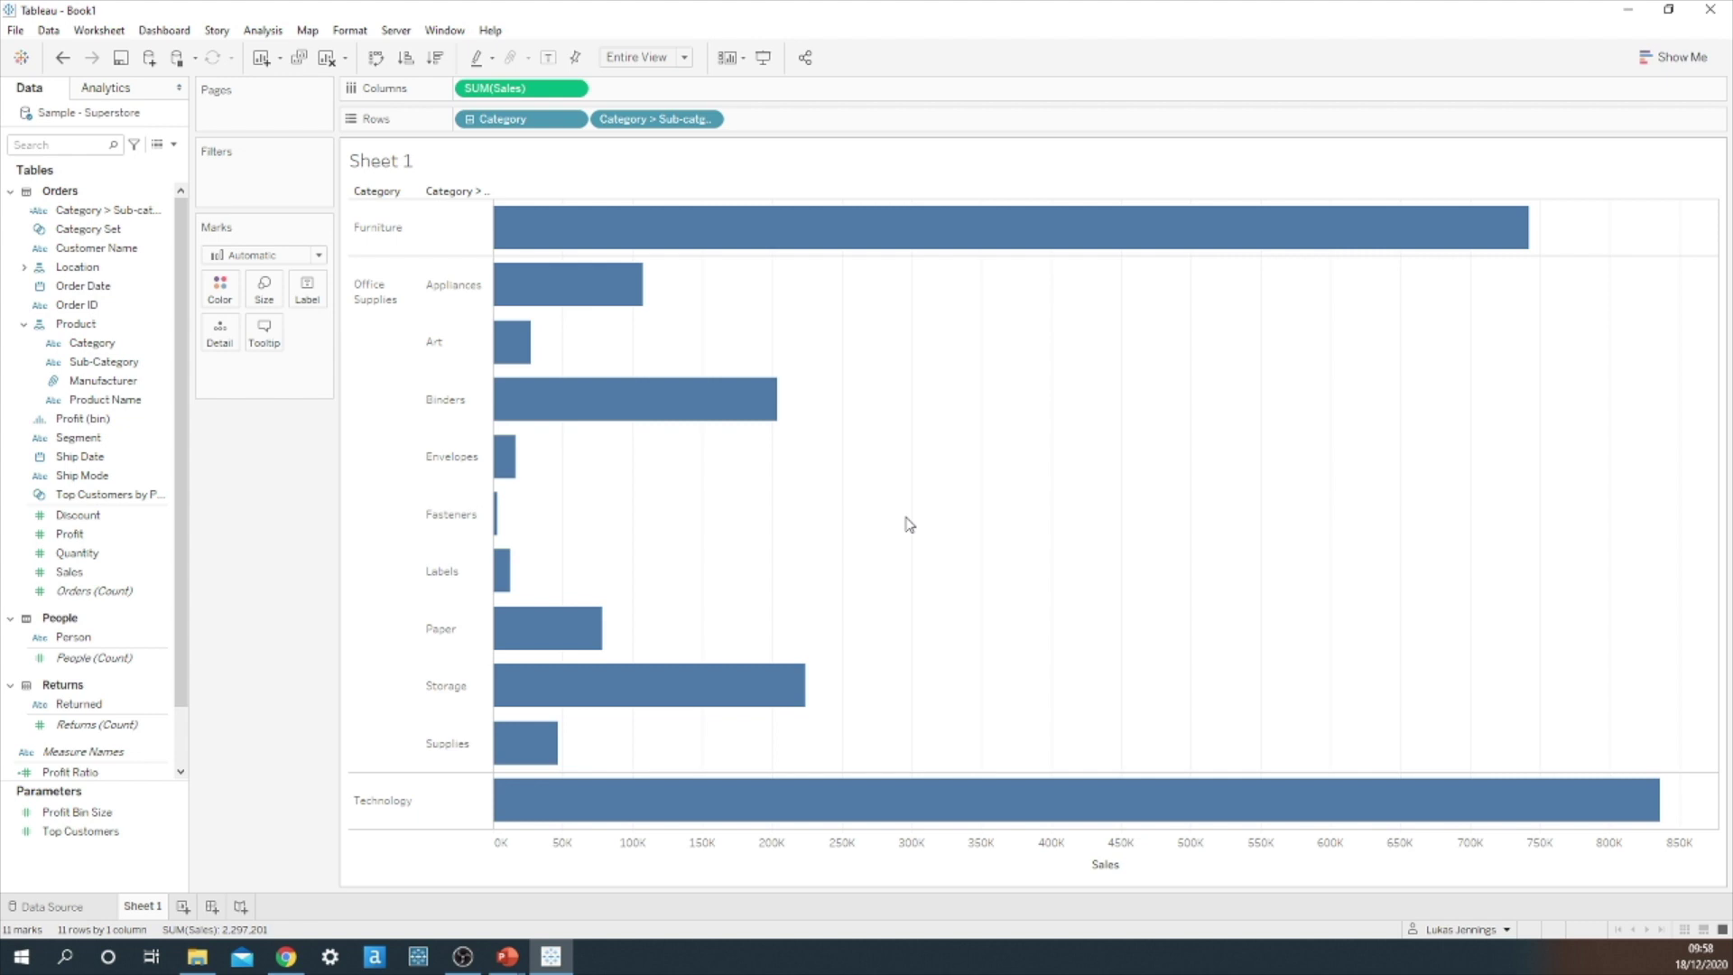
pyautogui.click(871, 794)
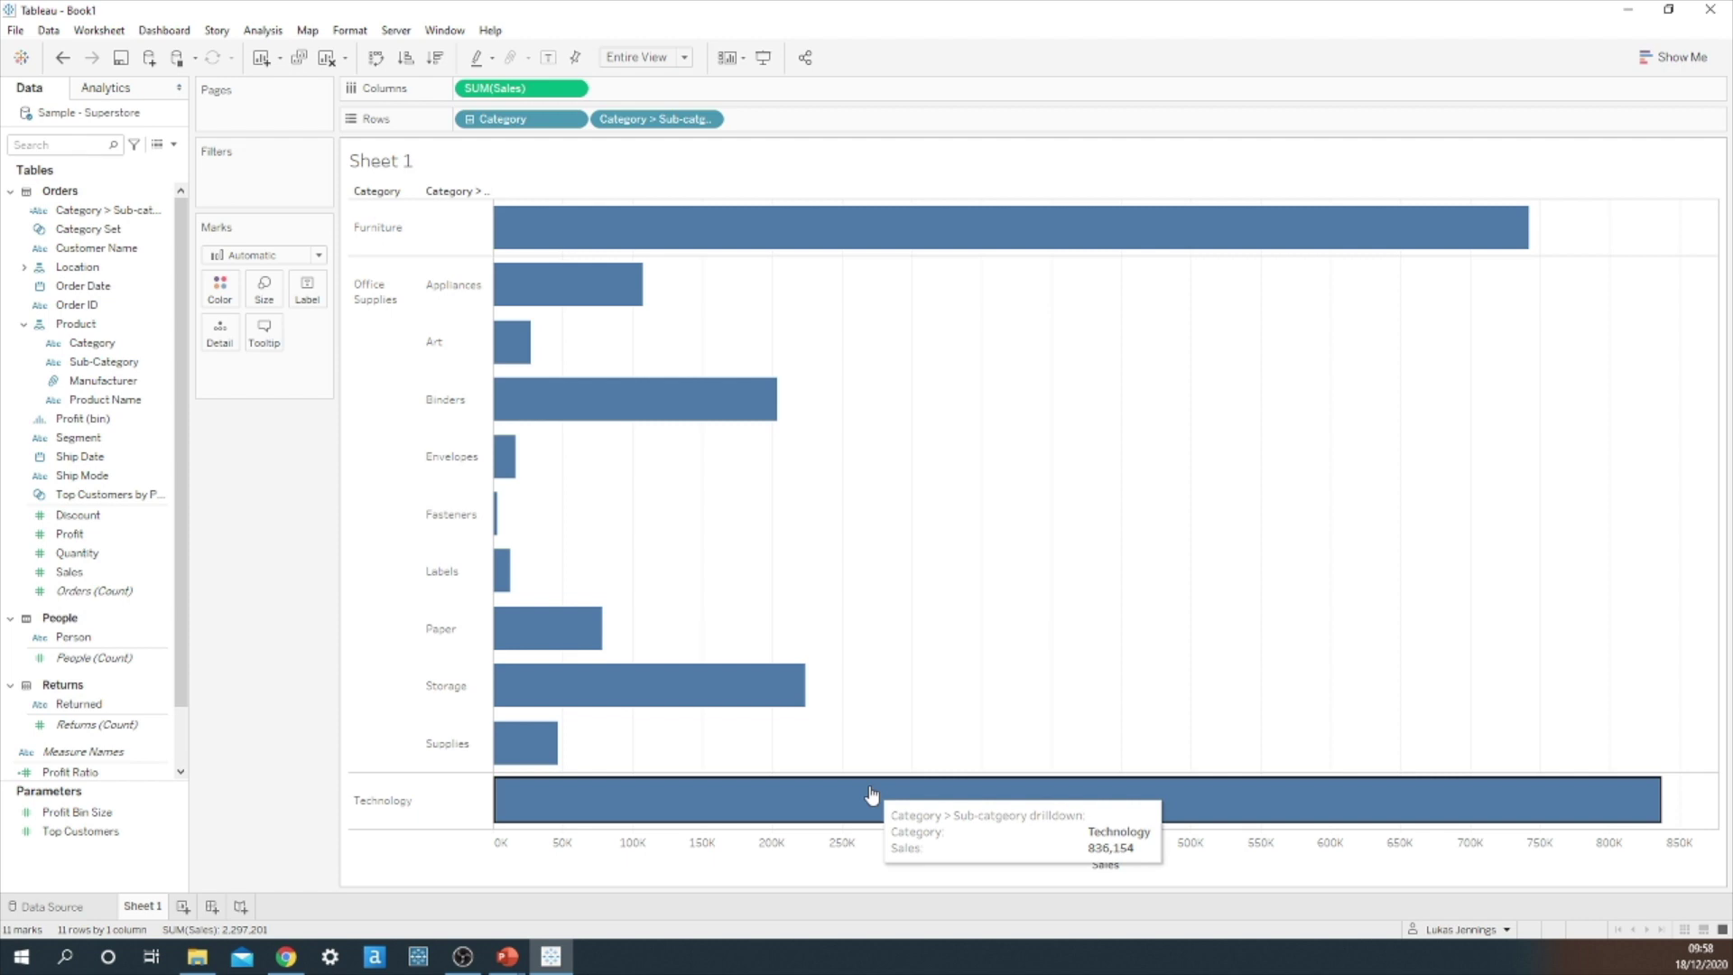